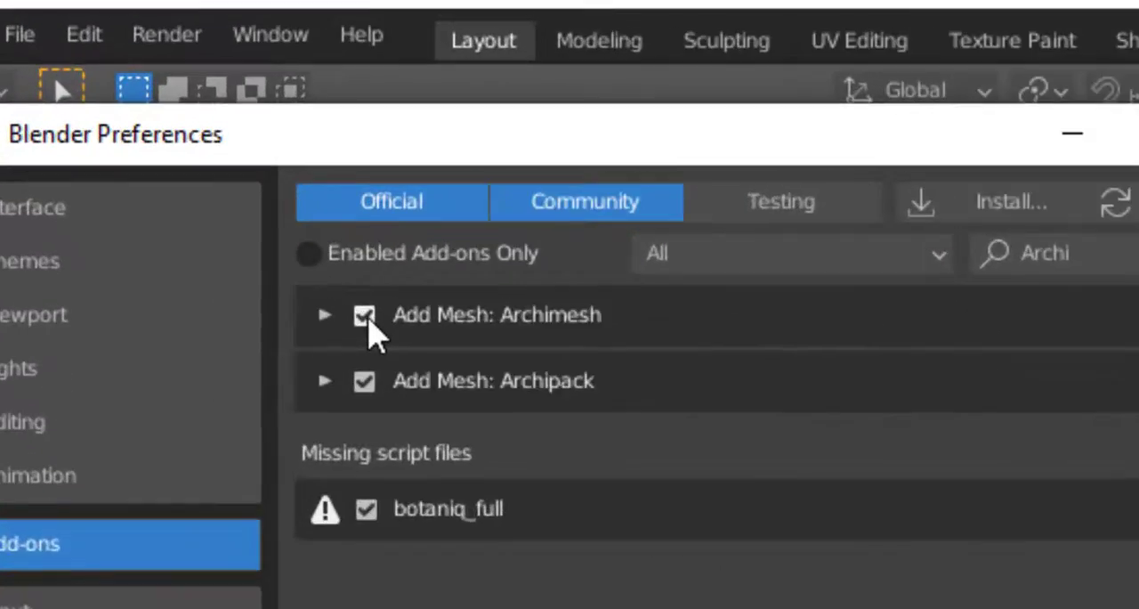
- Enable the Archimesh and Archipack add-ons and save the preferences
click(180, 149)
click(180, 148)
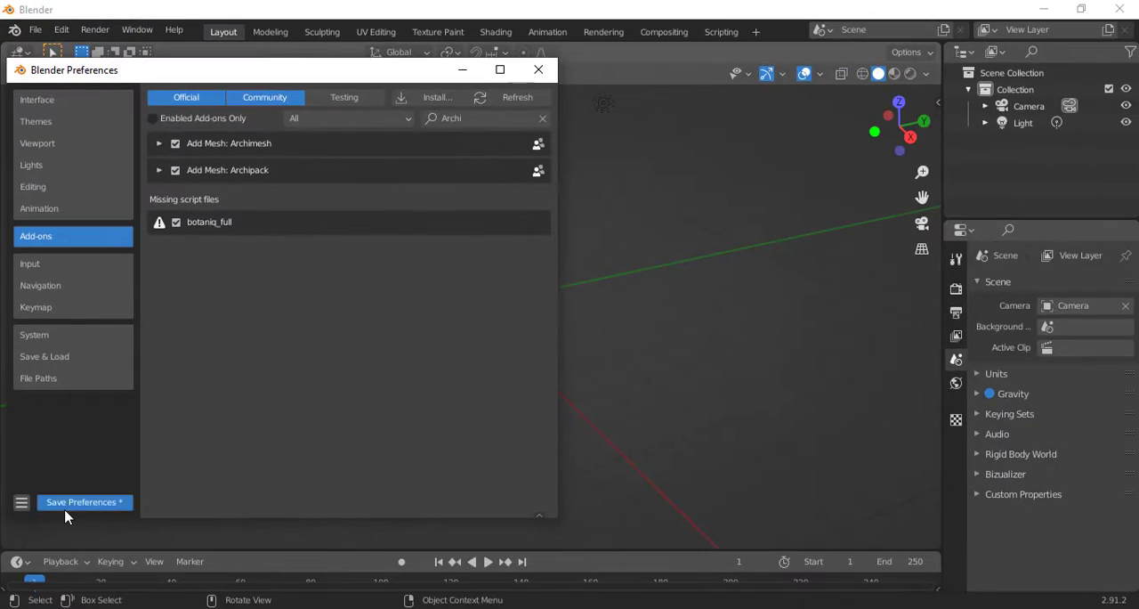
click(65, 510)
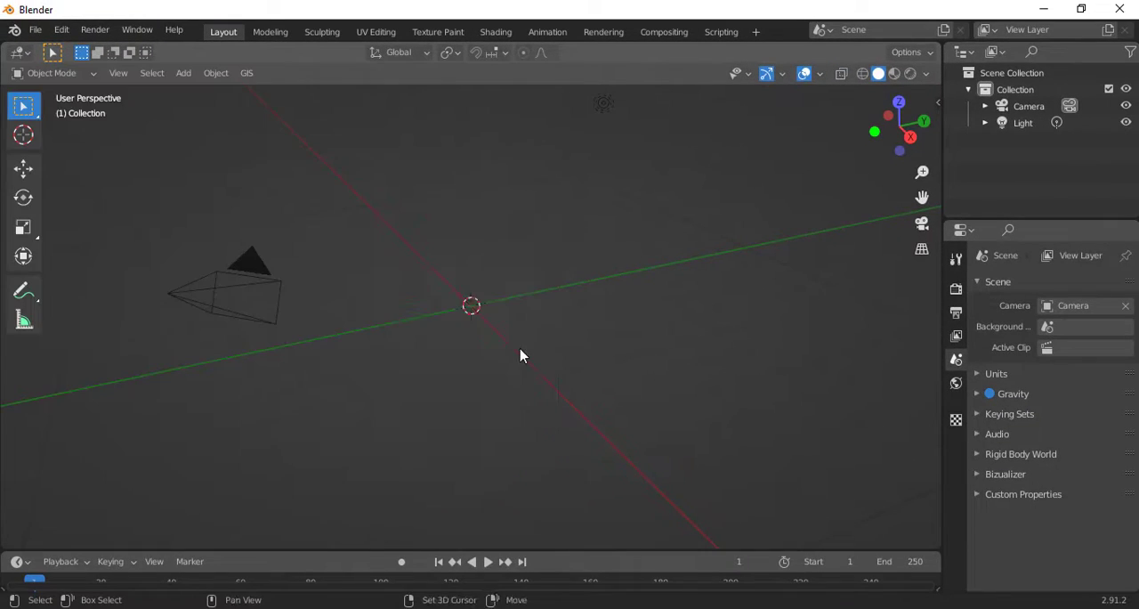
- Add an Archipack wall to the scene and show its Archipack parameters
key(shift+a)
mouse_move(516, 255)
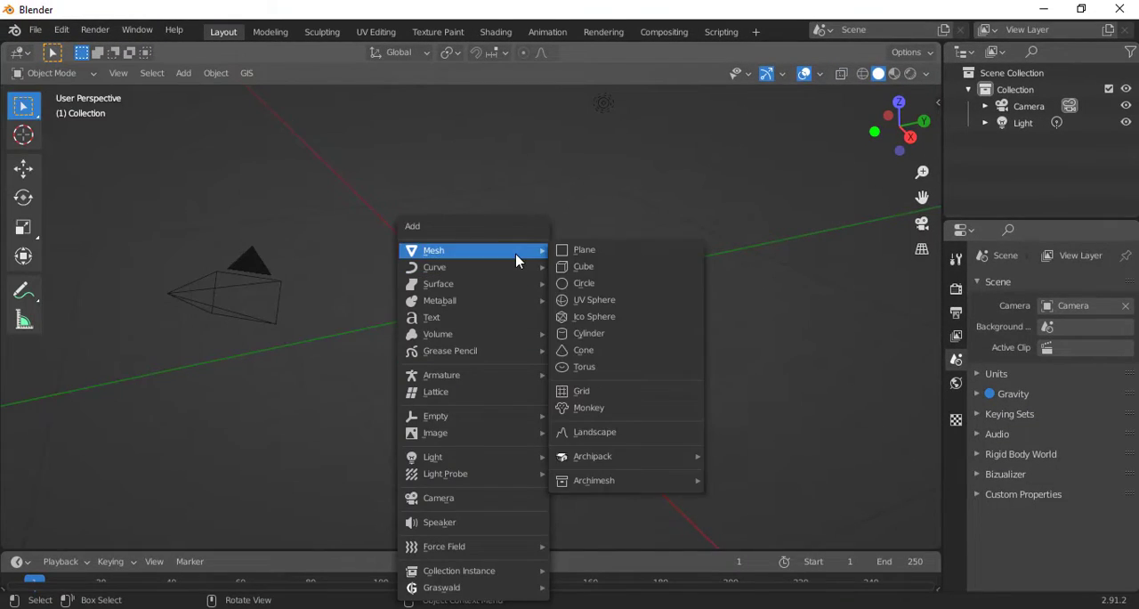
mouse_move(687, 456)
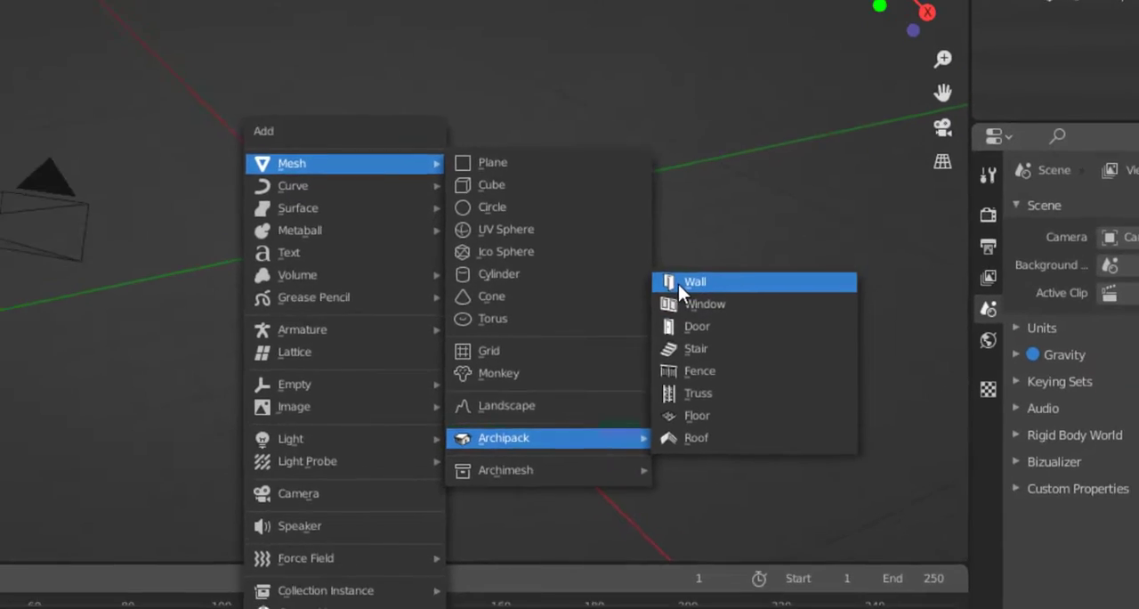
click(678, 284)
middle_drag(591, 340, 530, 297)
key(n)
click(928, 318)
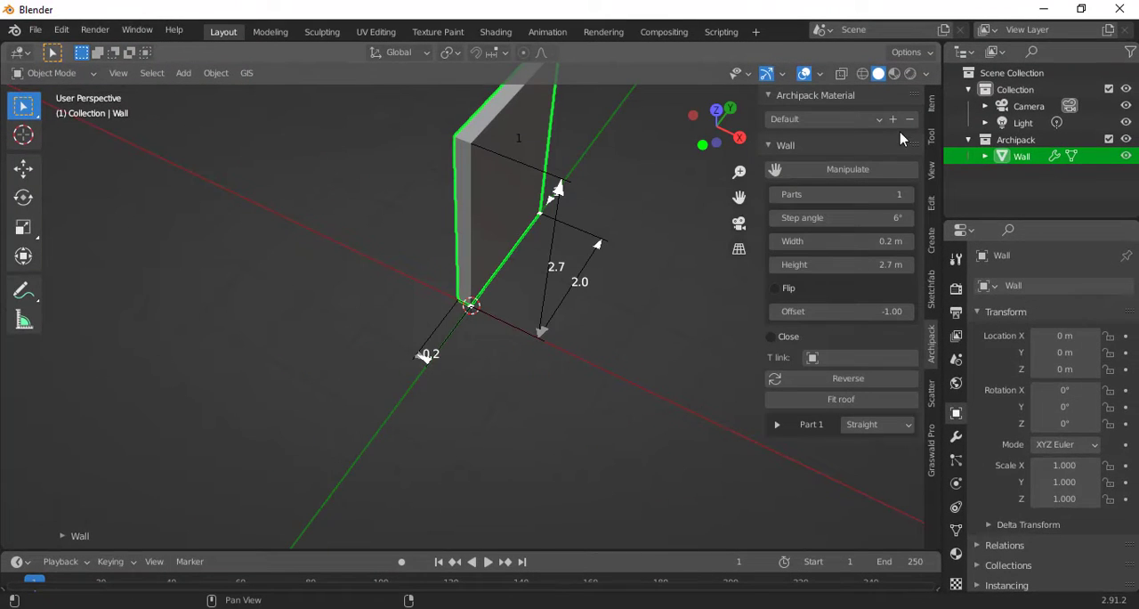
- Add a second part to the wall, then set part 2's length to 4 m and part 1's to 6 m
click(905, 194)
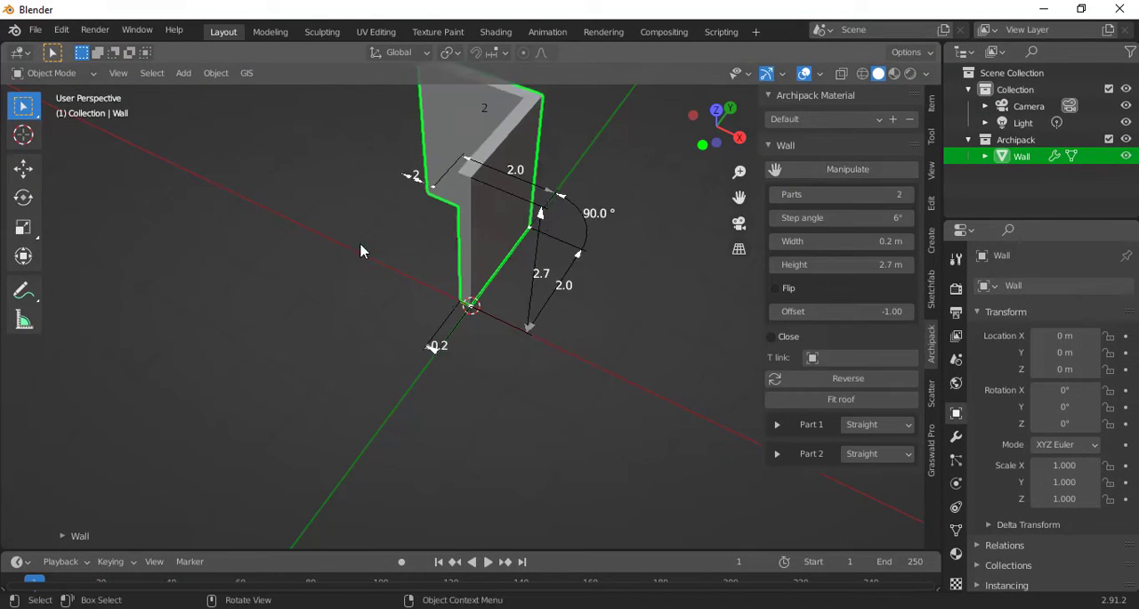
middle_drag(364, 247, 145, 284)
middle_drag(477, 355, 473, 342)
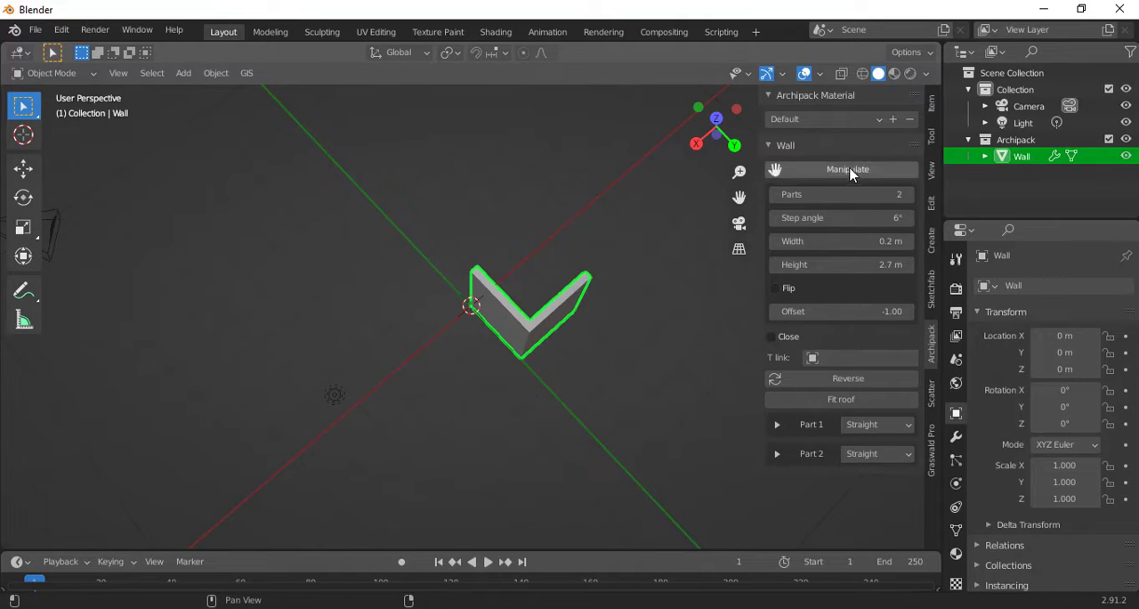
click(580, 361)
text(4)
key(Return)
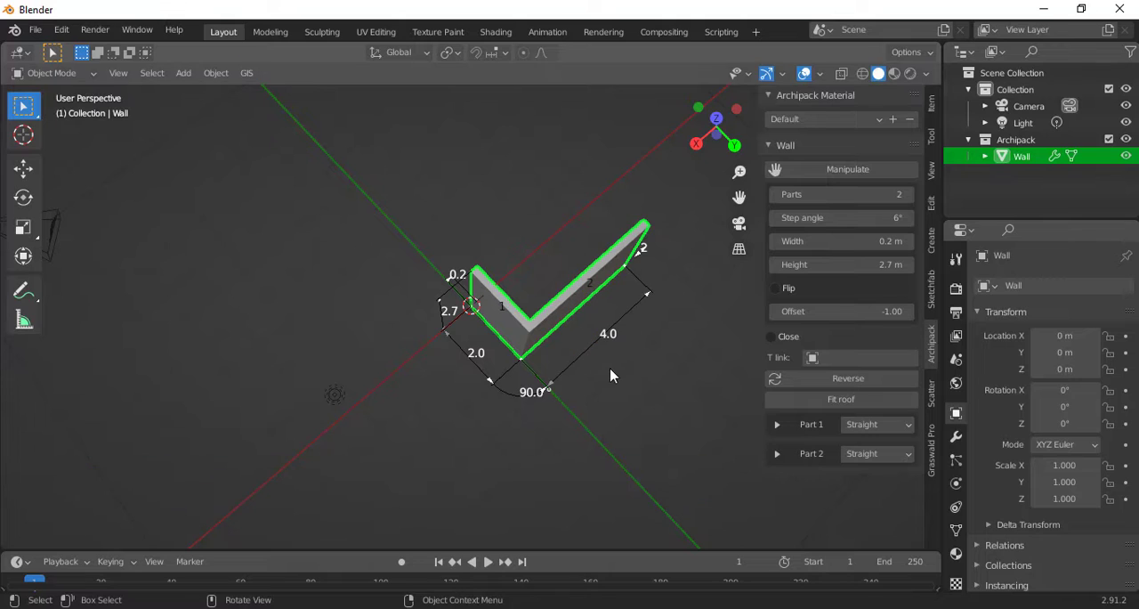
click(475, 356)
text(6)
key(Return)
- Add a third part to the wall and set its length to 3 m
click(910, 194)
scroll(415, 273, down, 2)
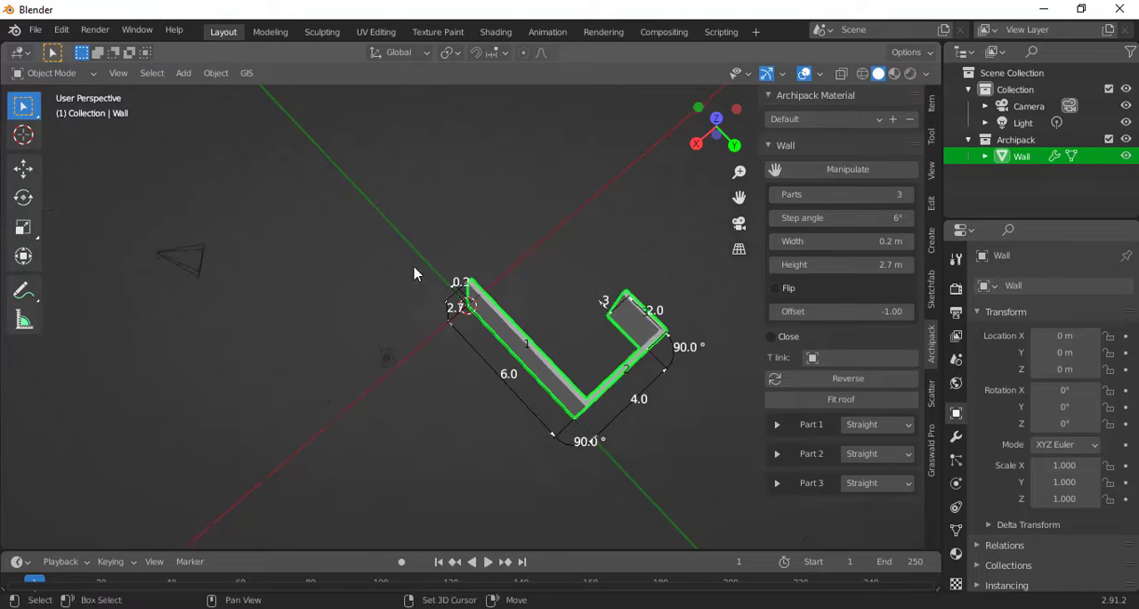
middle_drag(415, 272, 349, 302)
shift+middle_drag(614, 405, 489, 345)
click(515, 359)
text(3)
key(Return)
- Add a fourth part to the wall, turned outward at -90°, and set its length to 3 m
click(910, 194)
click(496, 280)
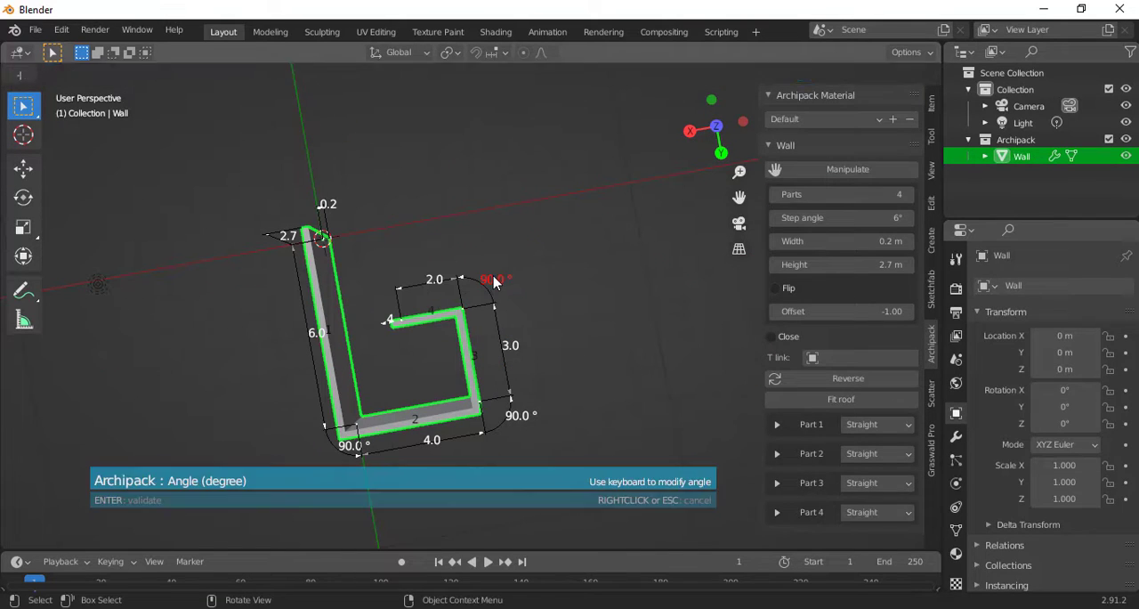
text(-90)
key(Return)
click(508, 330)
text(3)
key(Return)
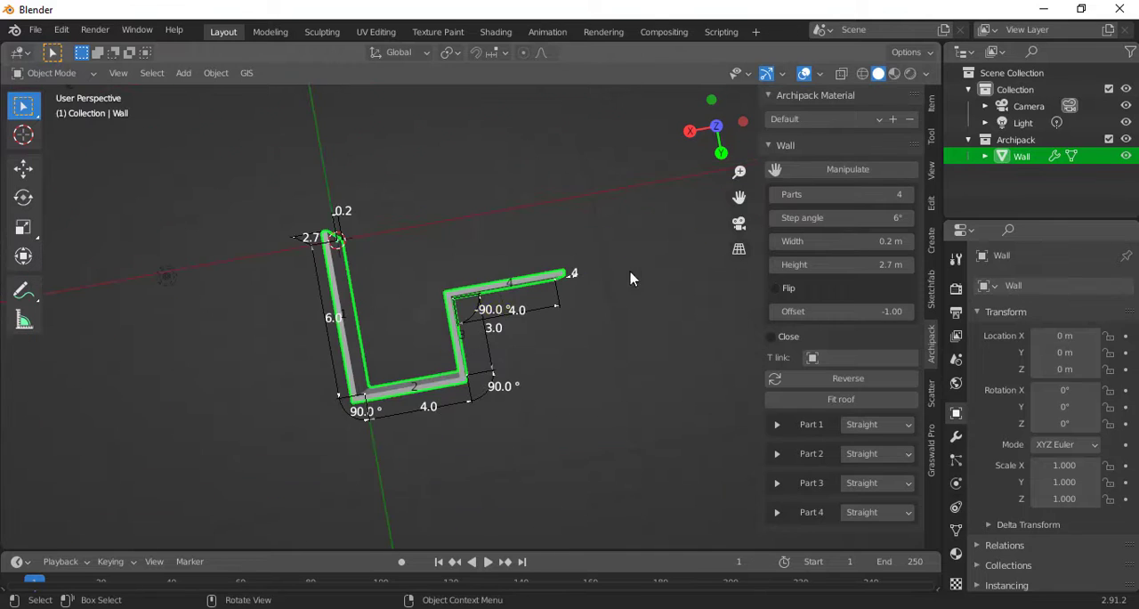
- Extend the wall to six parts, making the fifth 3 m and the sixth 7 m long to close the room outline
click(910, 194)
drag(528, 328, 562, 265)
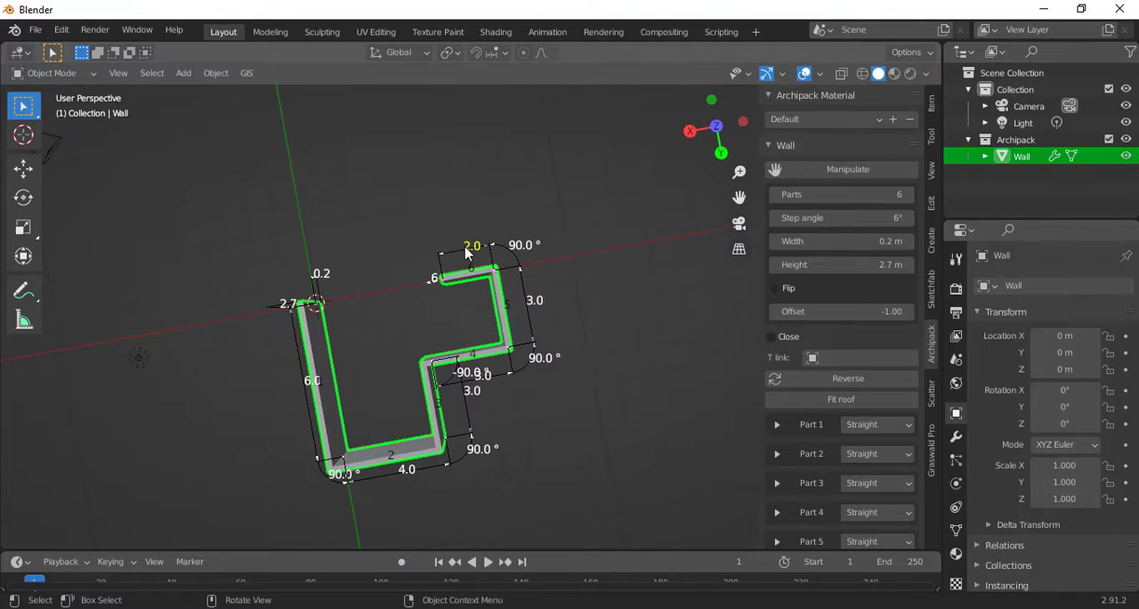
click(465, 249)
text(6)
key(Return)
click(421, 256)
text(8)
key(Return)
click(394, 259)
text(7)
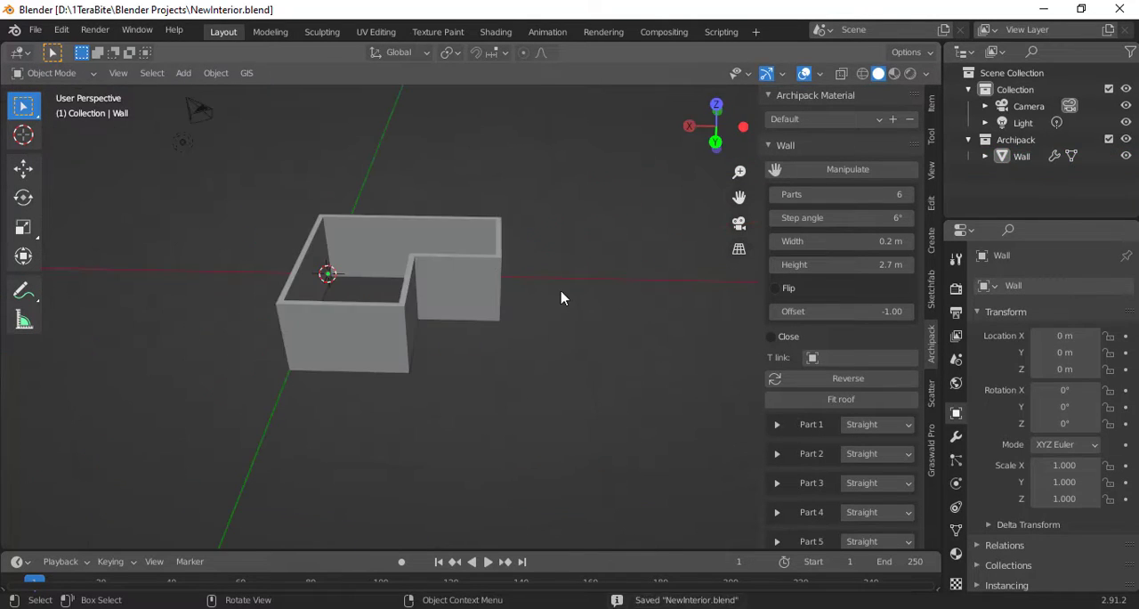
- Scale the wall object along Z by about 1.065
click(471, 283)
key(s)
key(z)
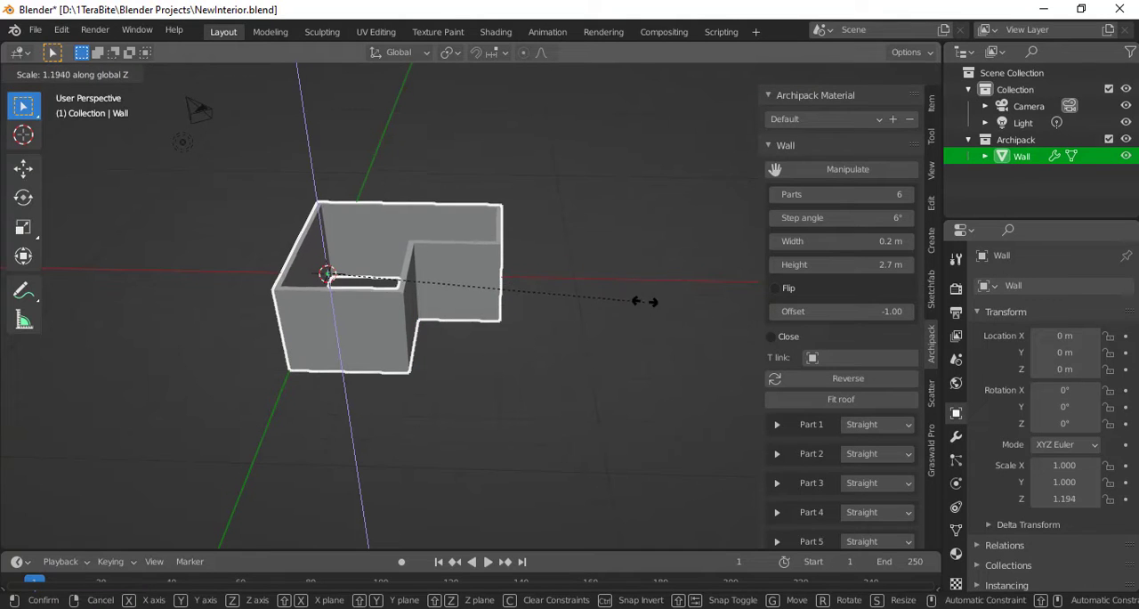
click(614, 295)
- Add a cube at the origin in top view and scale it by 3 along X twice
key(KP_7)
key(shift+a)
mouse_move(510, 222)
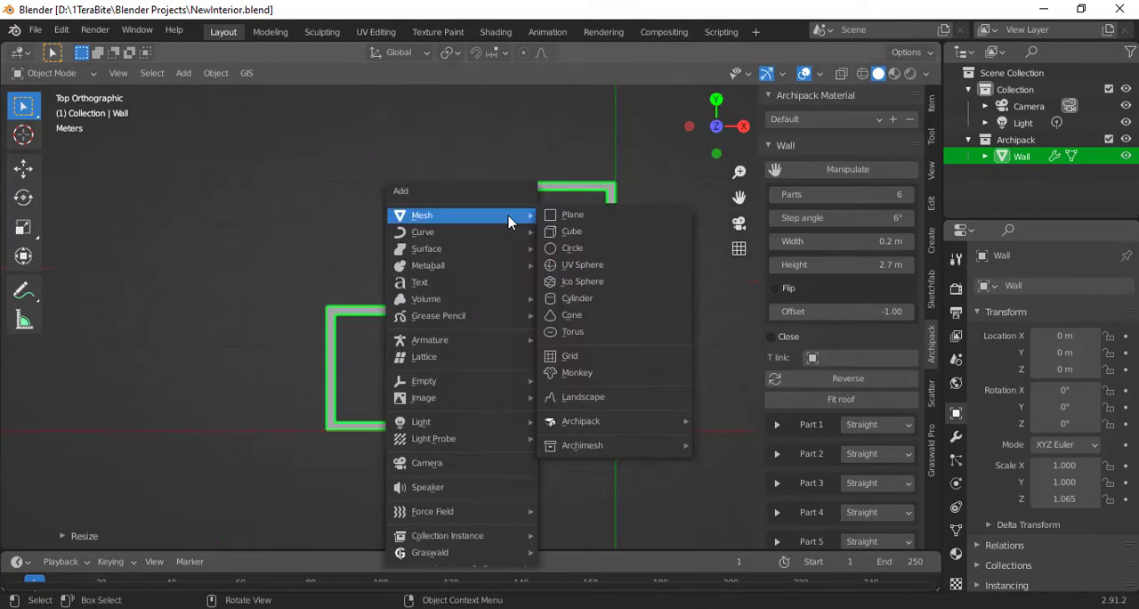
click(572, 233)
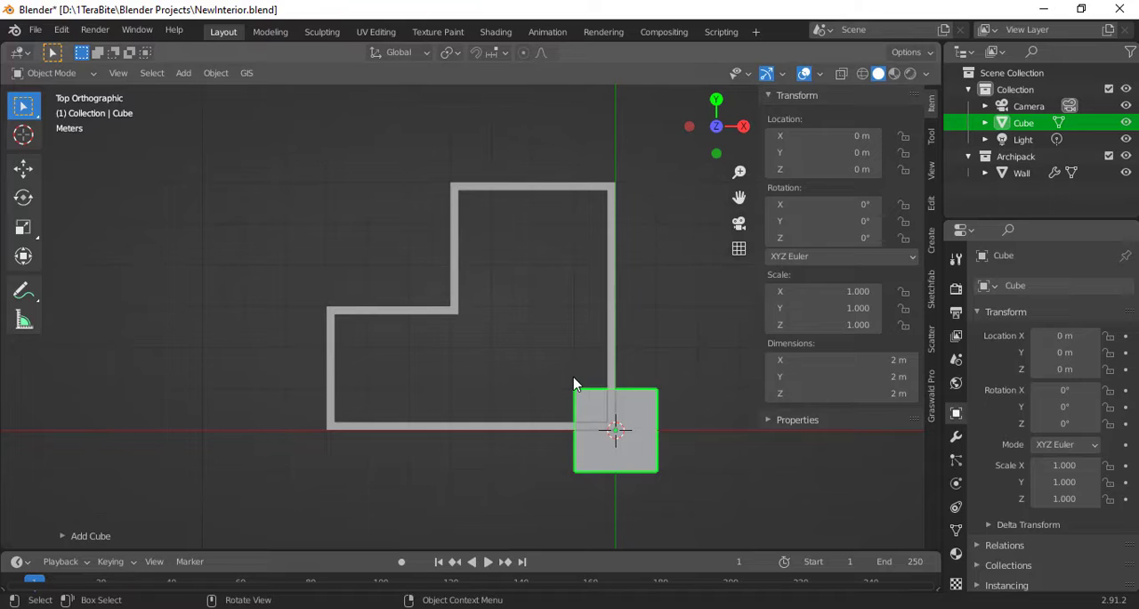
text(sx3)
key(Return)
text(sx3)
key(Return)
- Resize the cube to about 8.4 by 6.6 m and move it to about X -3.14 m, Y 2.79 m to cover the room
key(g)
key(z)
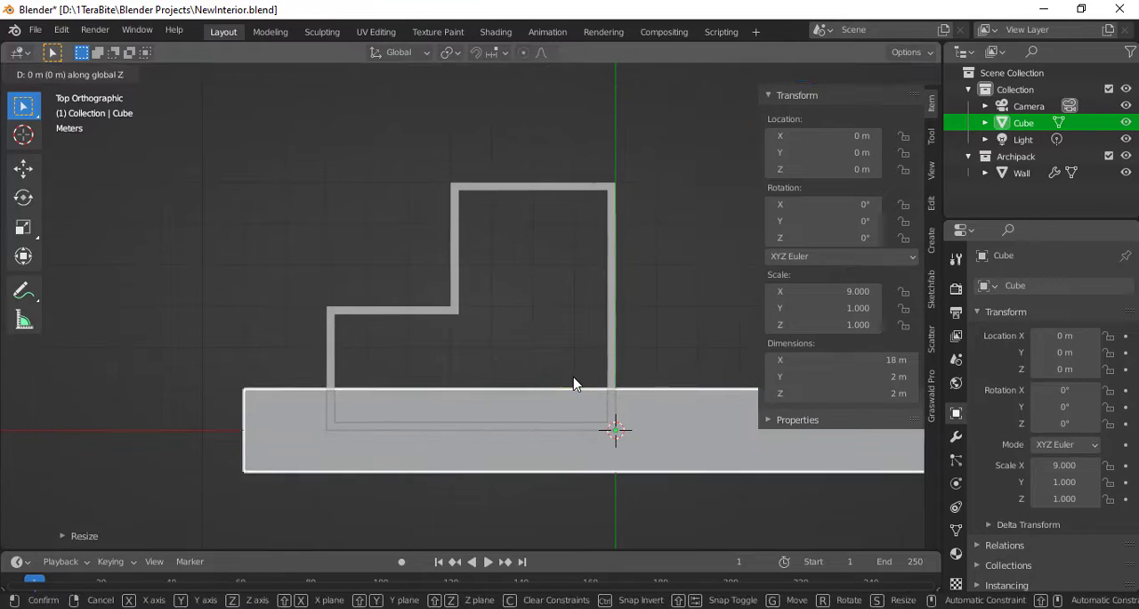
key(x)
click(458, 366)
key(s)
key(y)
click(681, 104)
key(g)
key(y)
click(686, 188)
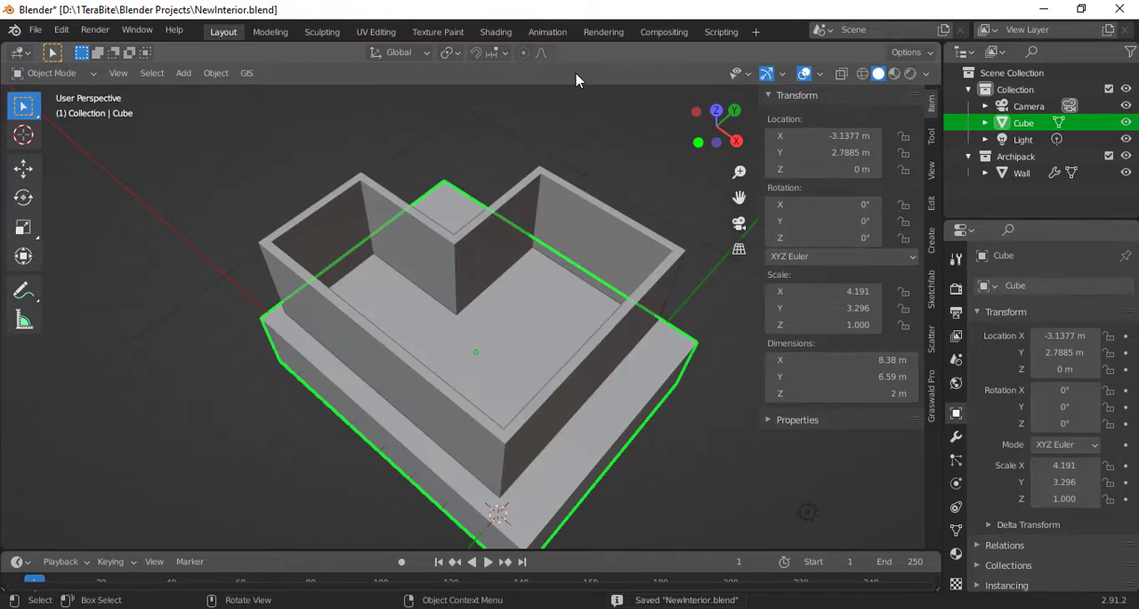
- Create a new material for the cube in the Shading workspace and add an Image Texture node
click(503, 29)
middle_drag(604, 178, 592, 249)
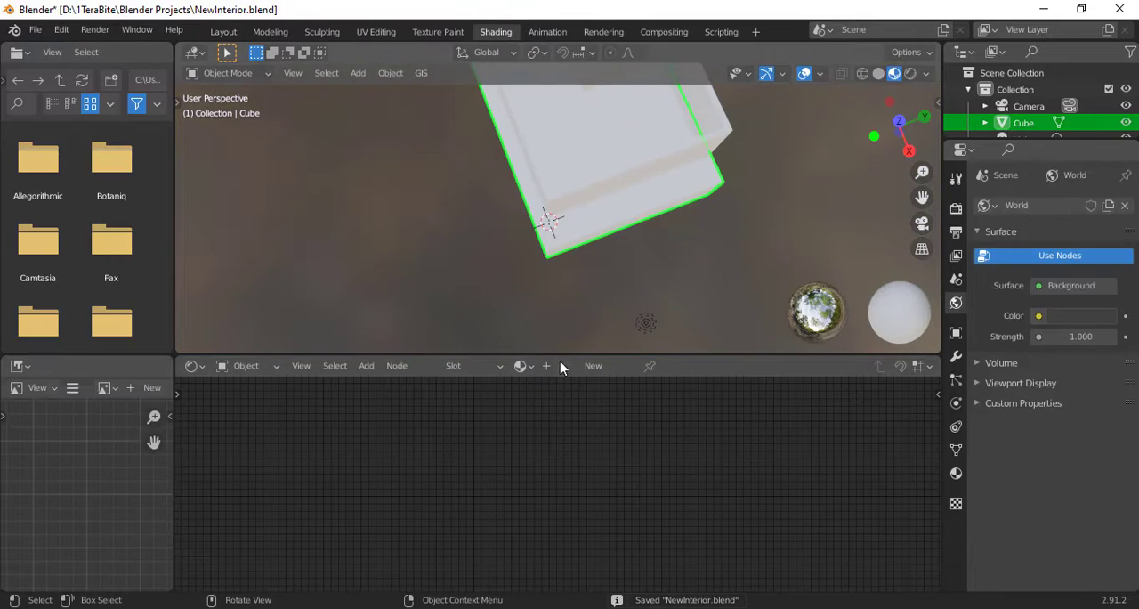
click(593, 367)
key(shift+a)
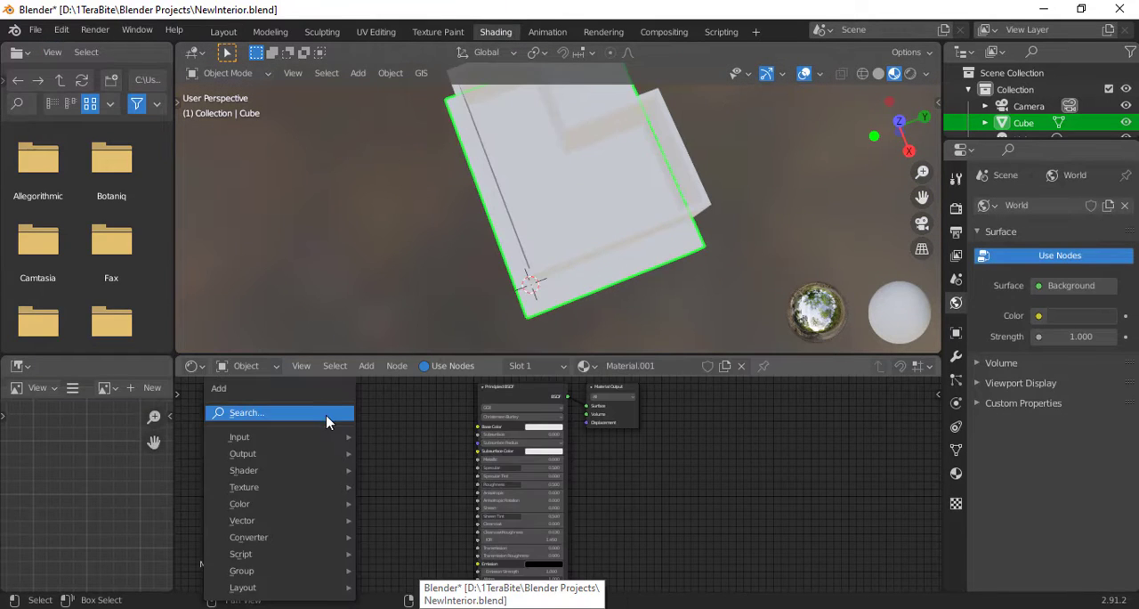
click(328, 413)
text(im)
key(Return)
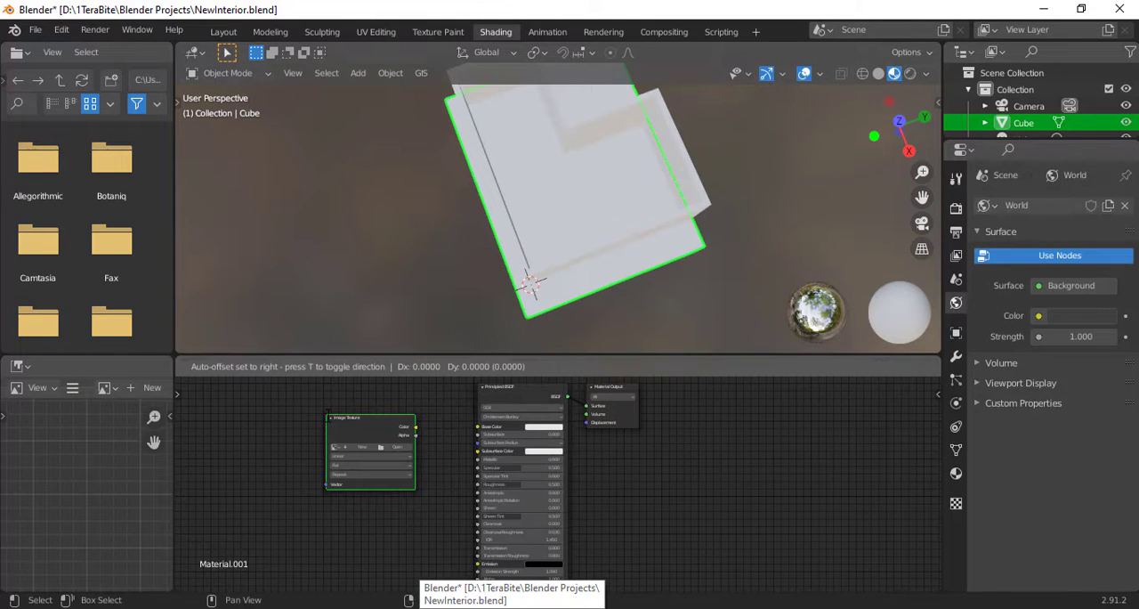
- Load TexturesCom_Wood_ParquetStrip3_1K_albedo.tif into the Image Texture node and connect its colour to Base Color
click(407, 454)
click(211, 298)
scroll(813, 275, down, 10)
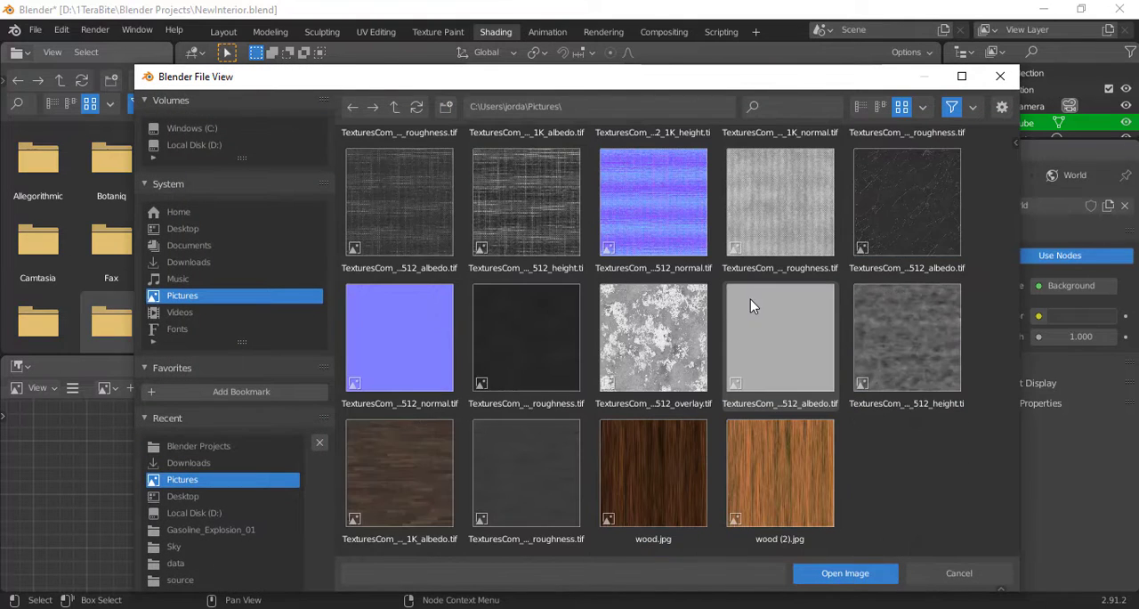
click(401, 481)
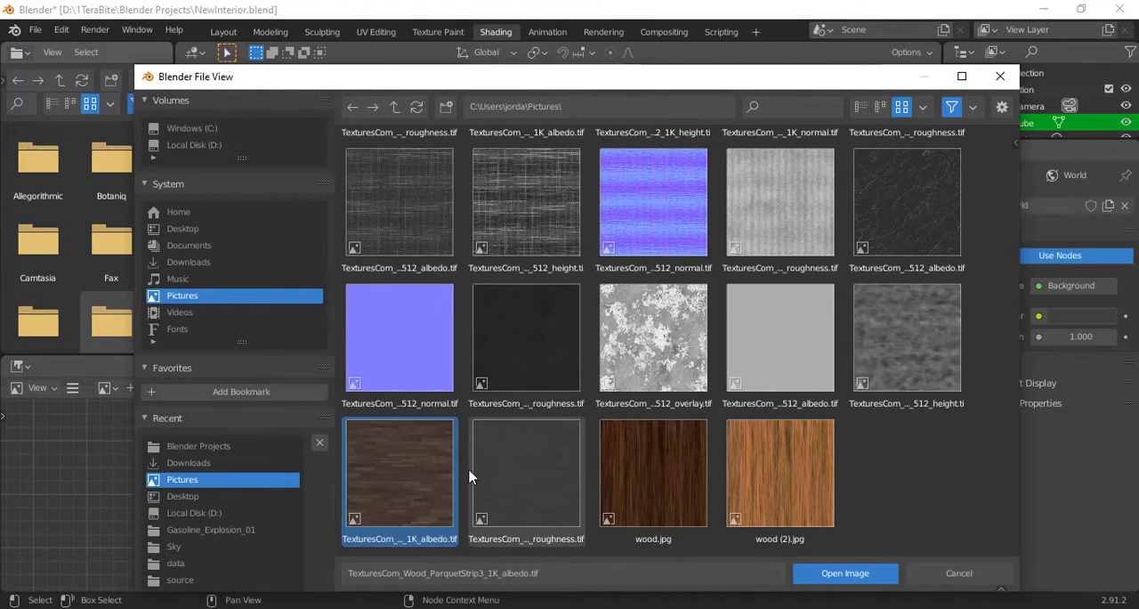
double_click(423, 466)
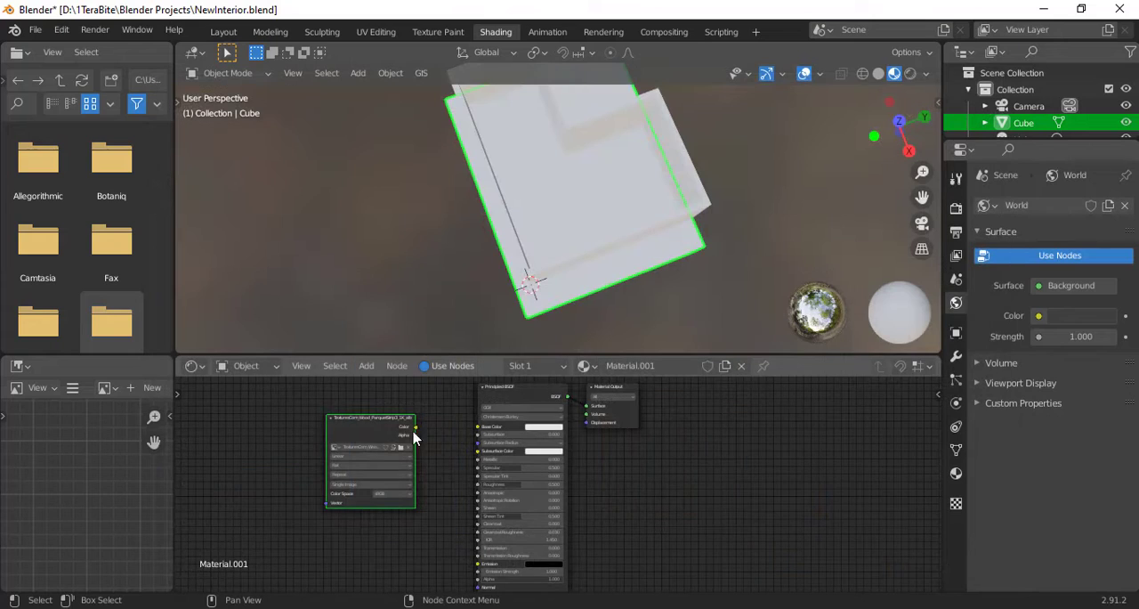
scroll(557, 301, up, 5)
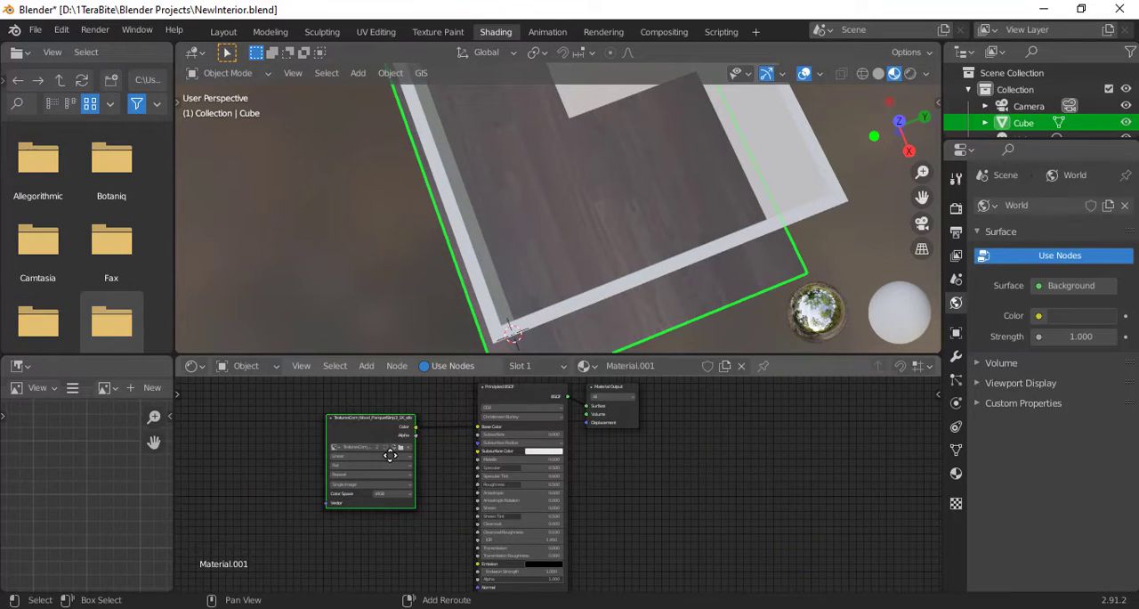
- Duplicate the Image Texture node and load TexturesCom_Wood_ParquetStrip3_1K_roughness.tif into the copy
key(shift+d)
click(330, 527)
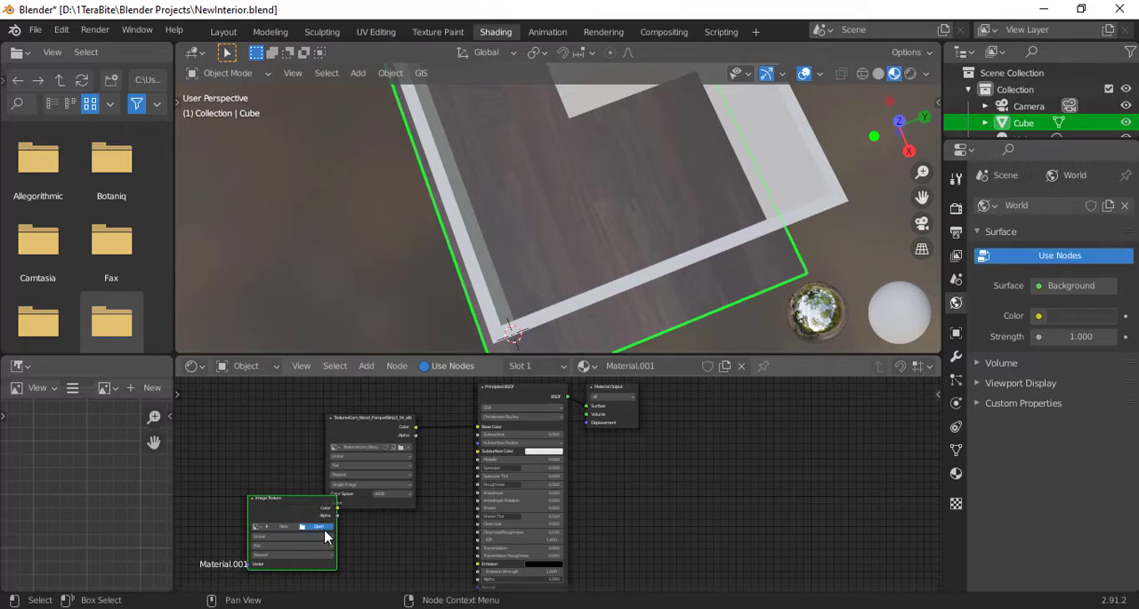
click(325, 531)
click(245, 278)
click(245, 295)
scroll(726, 398, down, 5)
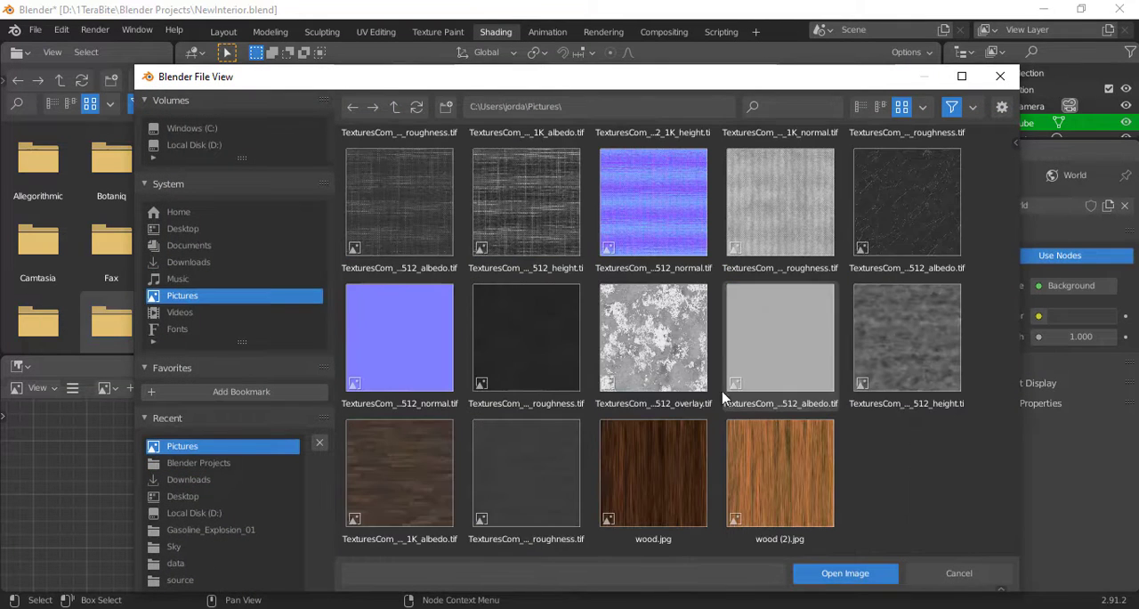
click(534, 469)
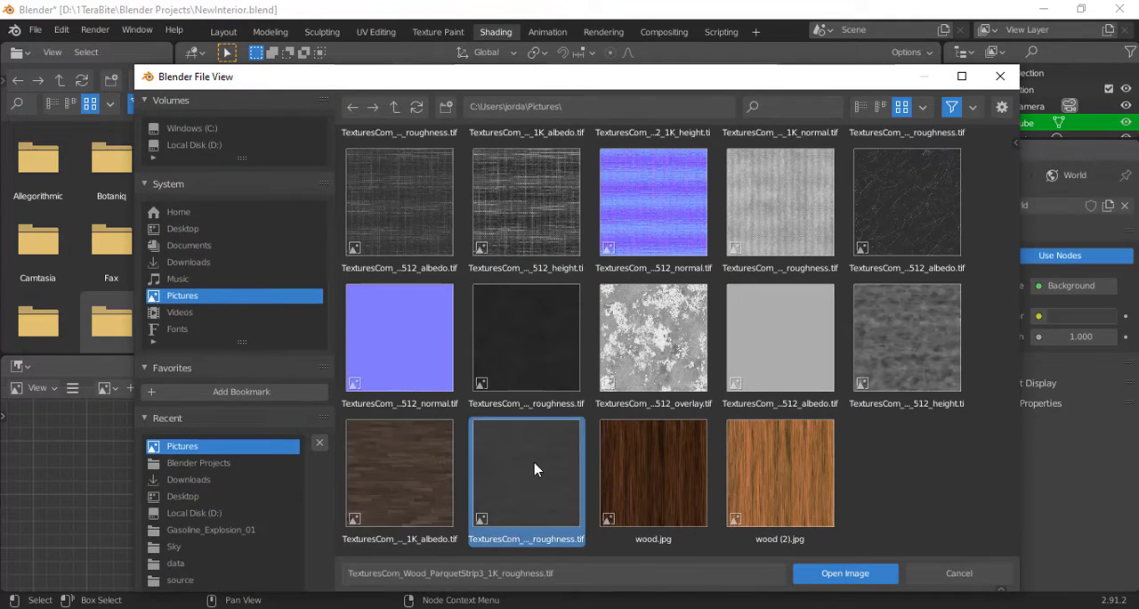
double_click(534, 469)
- Add a Bump node linking the roughness texture, set to Non-Color, to the Principled BSDF's Normal input
key(shift+a)
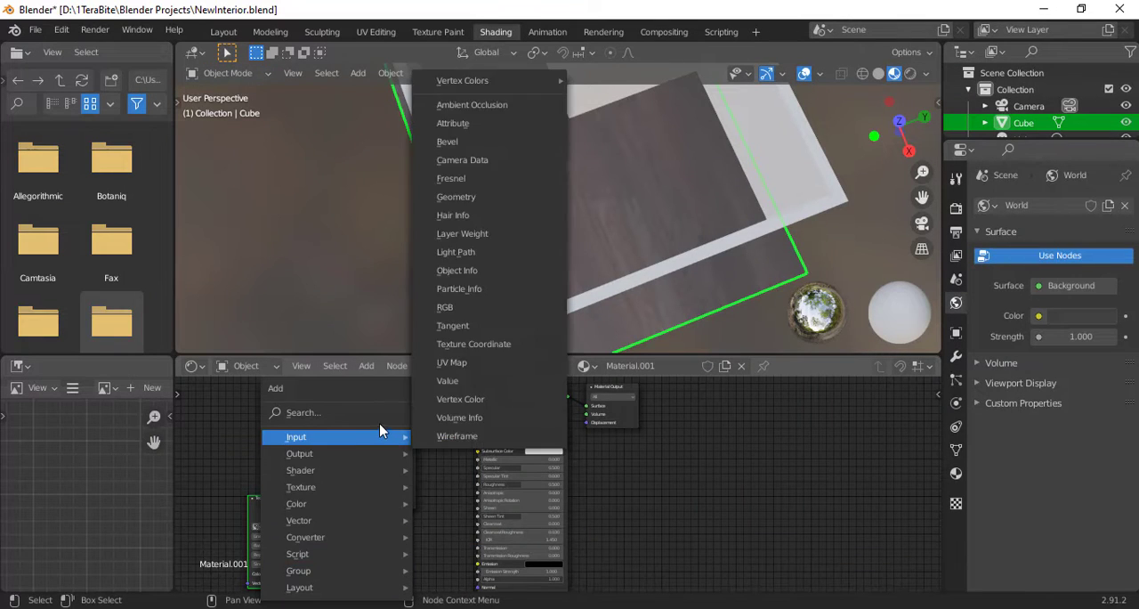
click(374, 411)
key(Return)
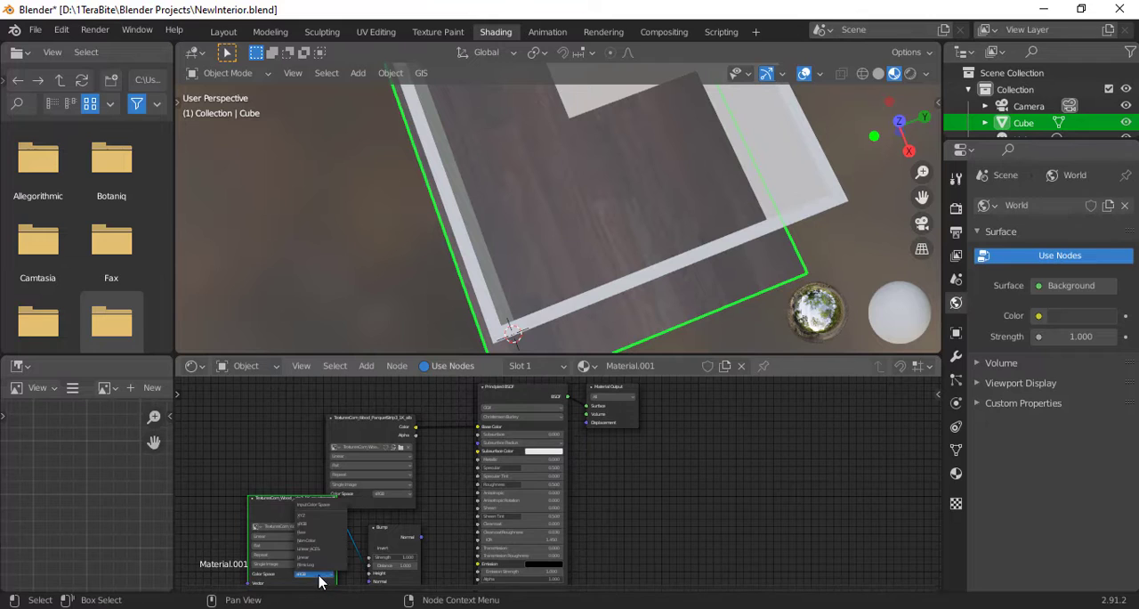
middle_drag(376, 537, 334, 425)
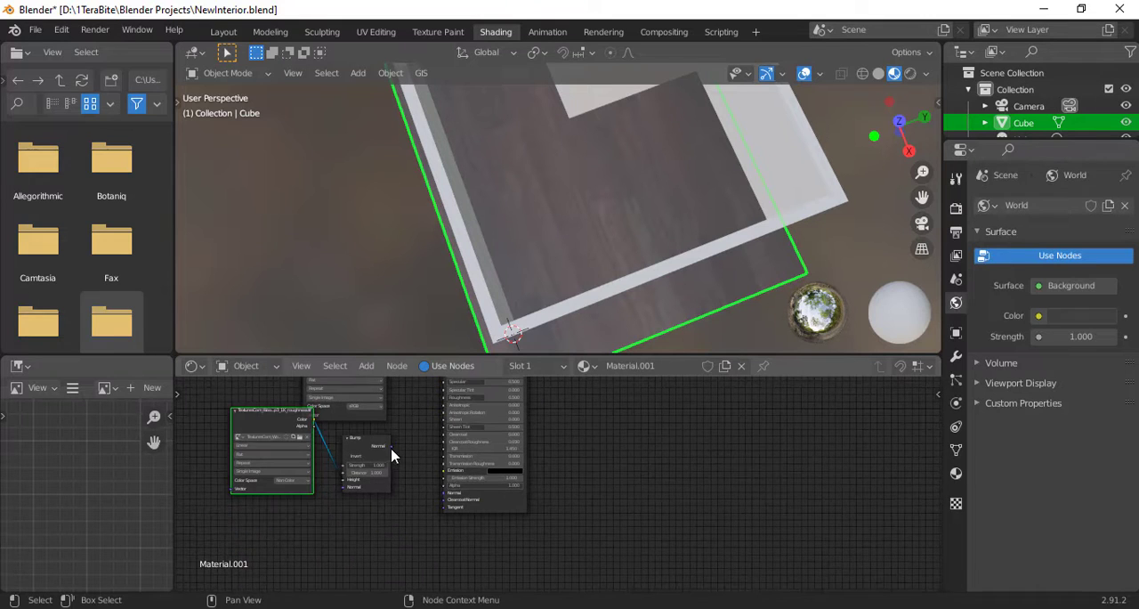
drag(441, 493, 444, 493)
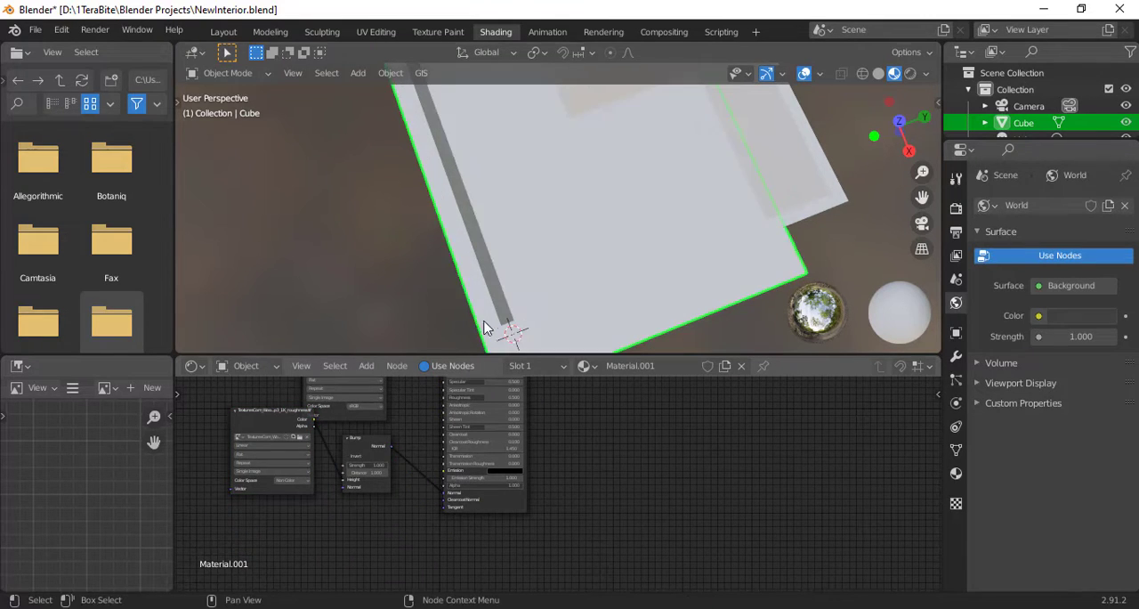
- Scale up the cube's UV layout in the UV Editing workspace and check the floor texture in the Shading workspace
middle_drag(488, 317, 577, 223)
scroll(577, 222, up, 4)
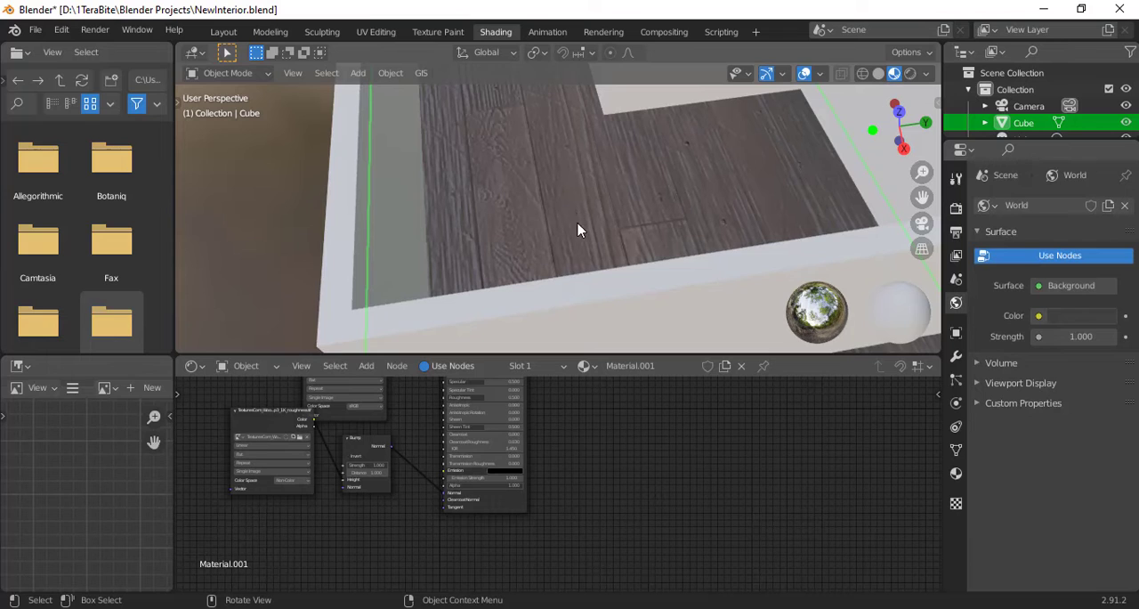
click(376, 31)
scroll(605, 308, down, 5)
scroll(374, 320, down, 6)
key(s)
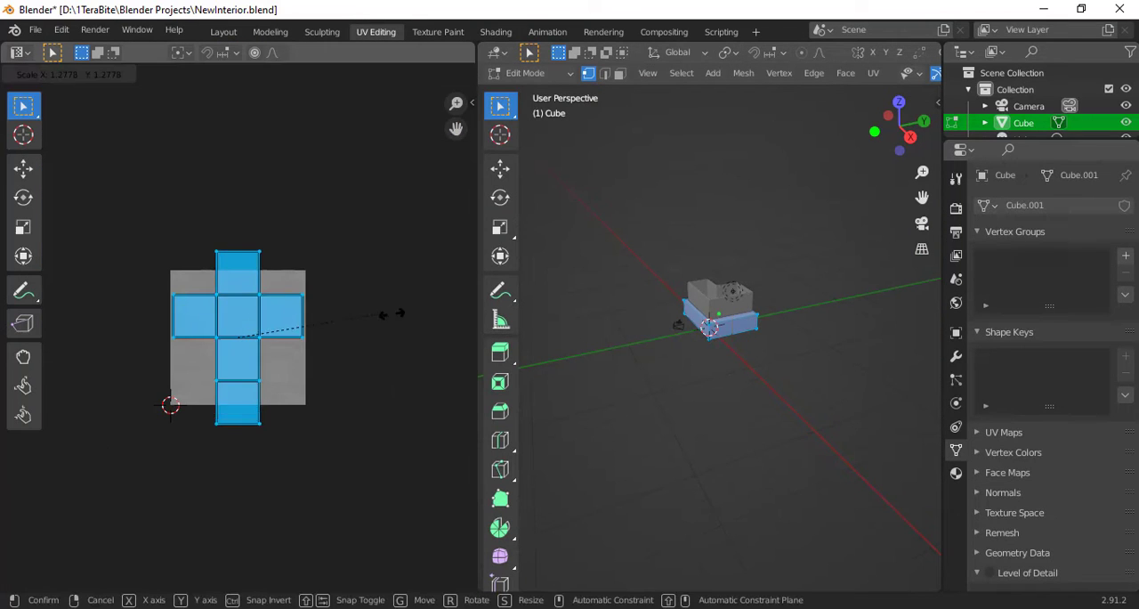
click(99, 296)
click(496, 31)
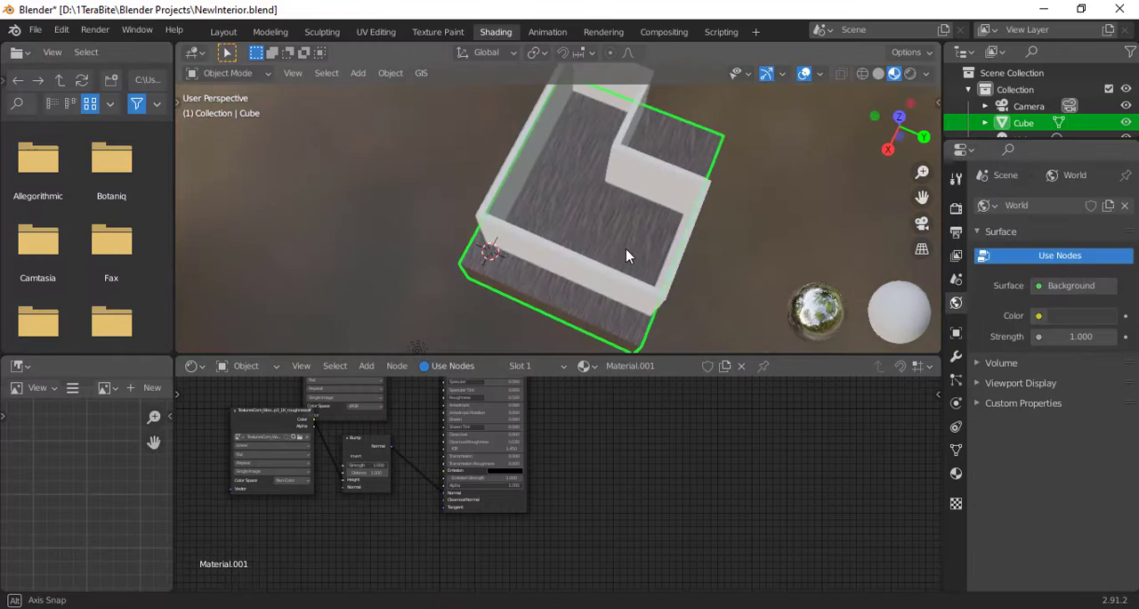
scroll(626, 248, up, 6)
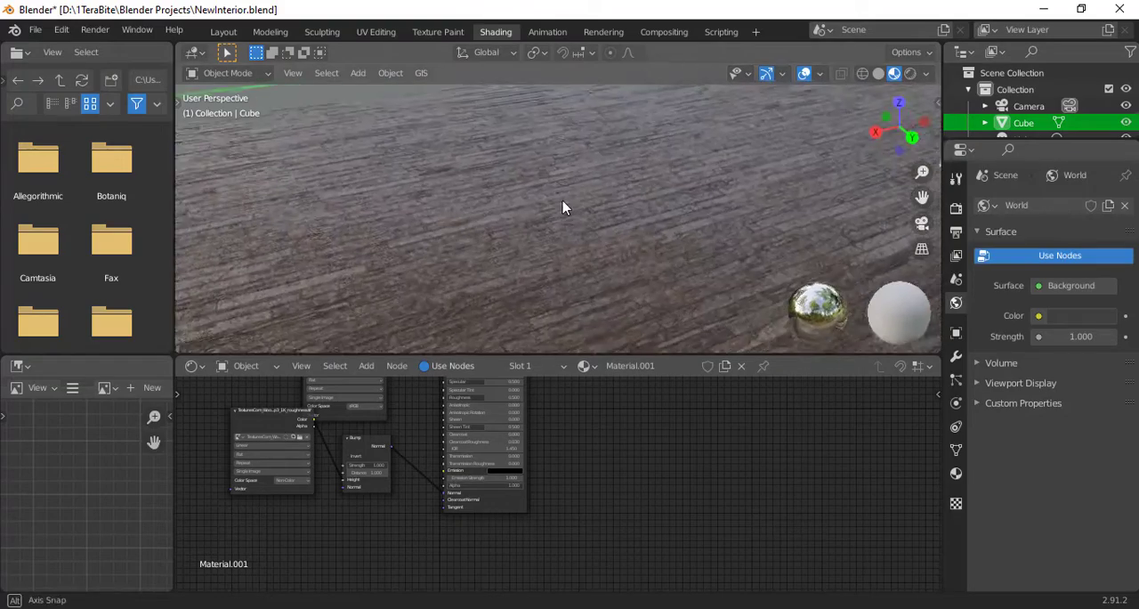
- Mark the selected edges of the wall mesh as UV seams
scroll(565, 188, down, 2)
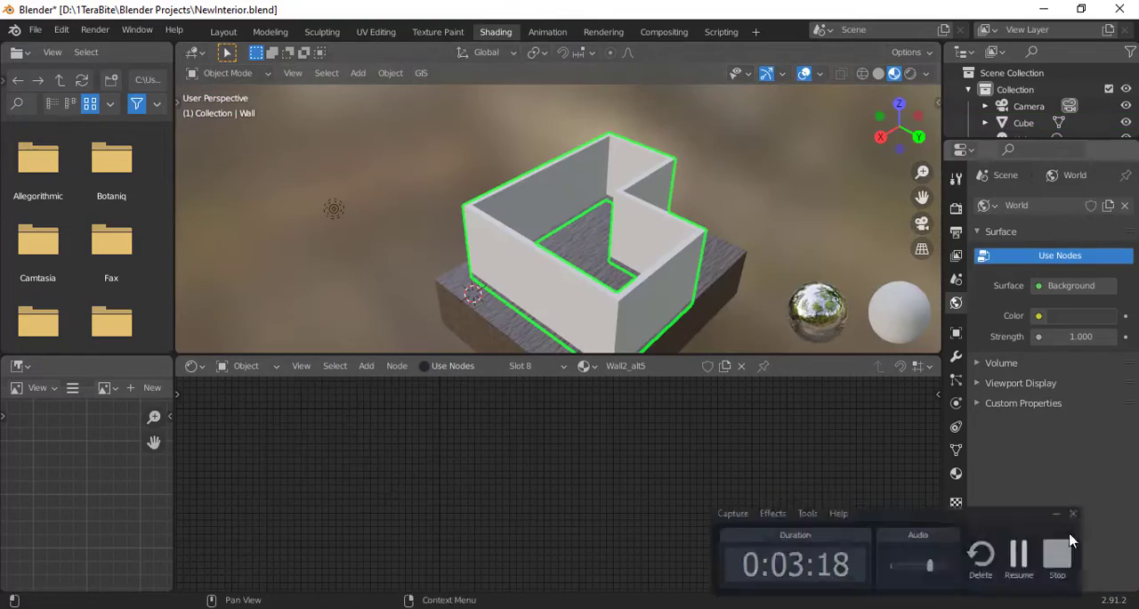
key(Tab)
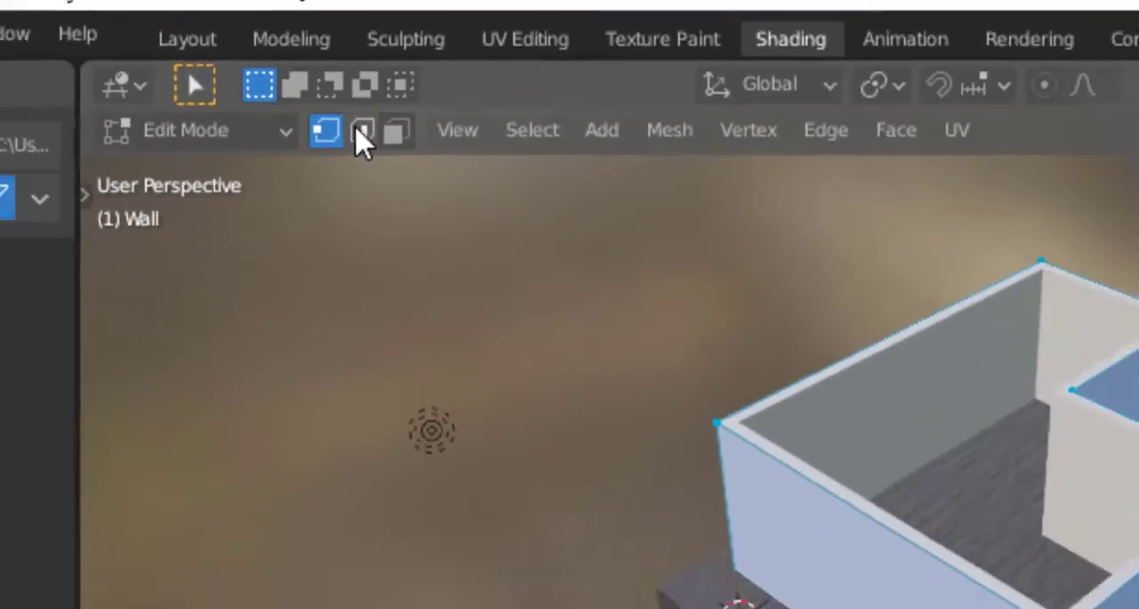
click(303, 73)
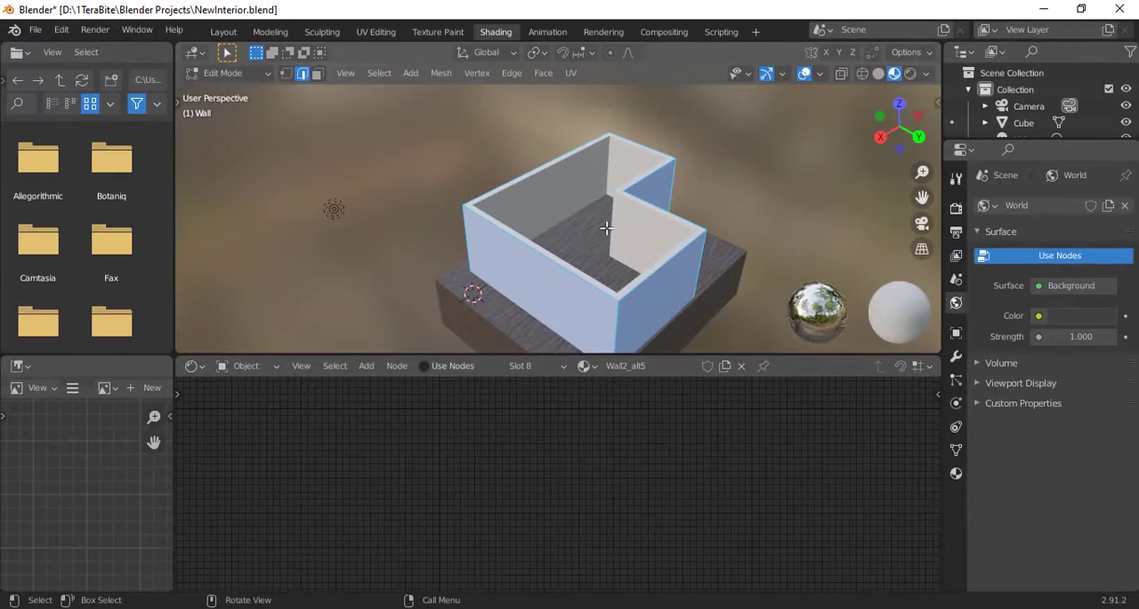
right_click(606, 229)
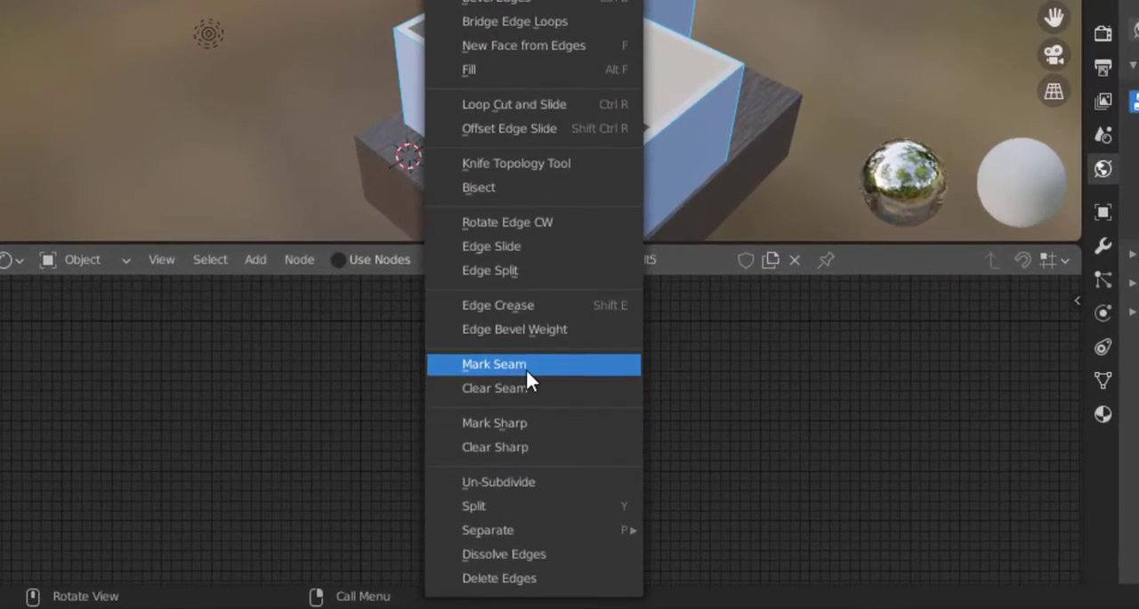
click(525, 365)
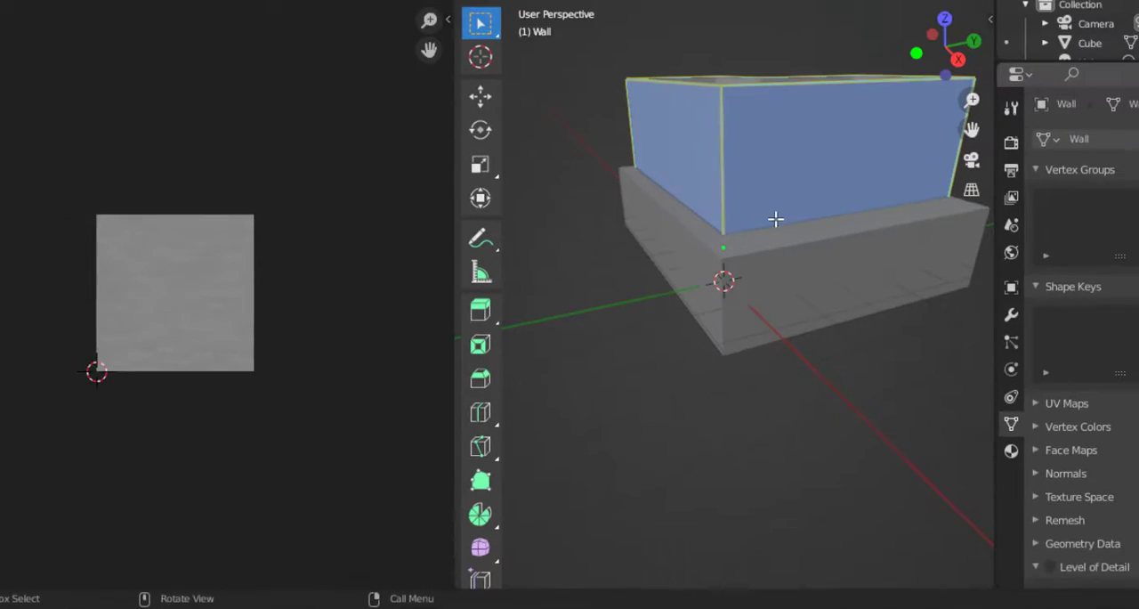
- Unwrap the wall mesh in the UV Editing workspace
right_click(699, 358)
click(700, 359)
click(873, 75)
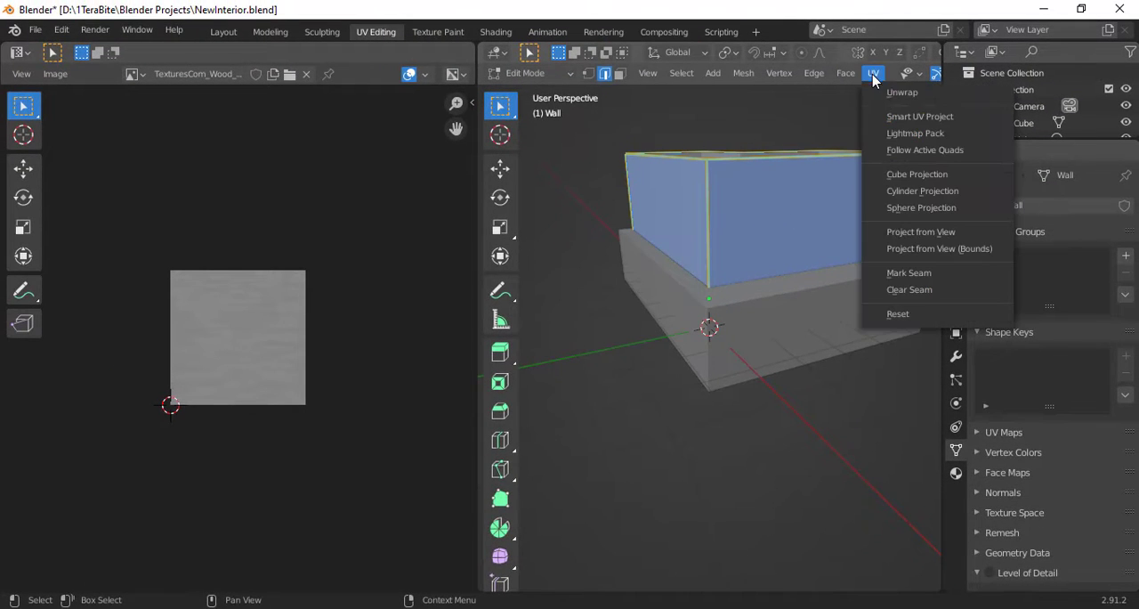
click(887, 95)
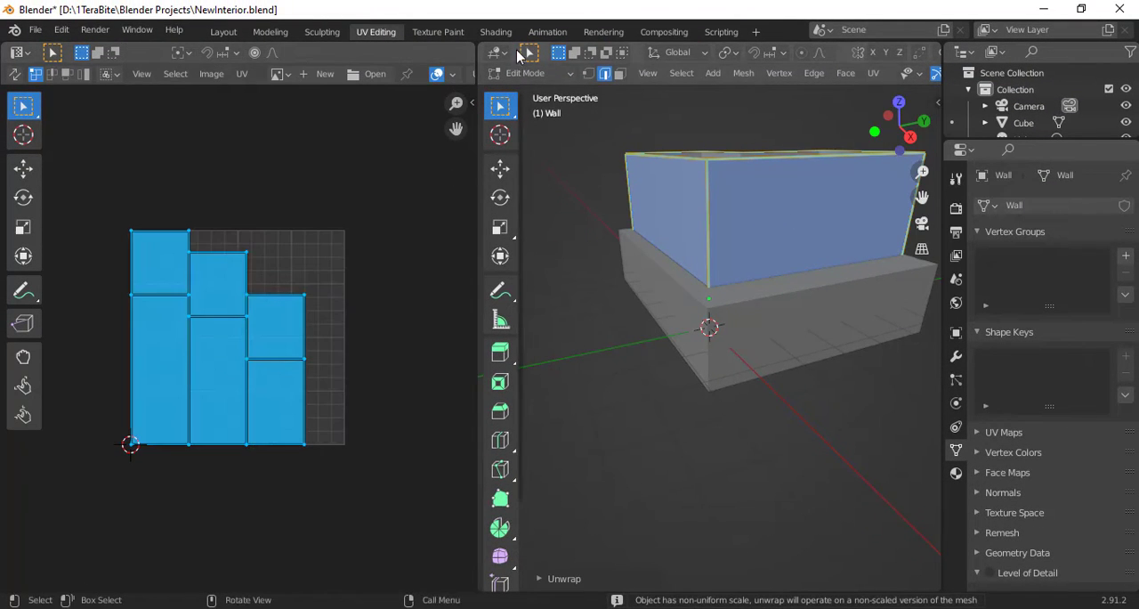
- Give the wall a new node-based material in the Shading workspace and add an Image Texture node
click(497, 36)
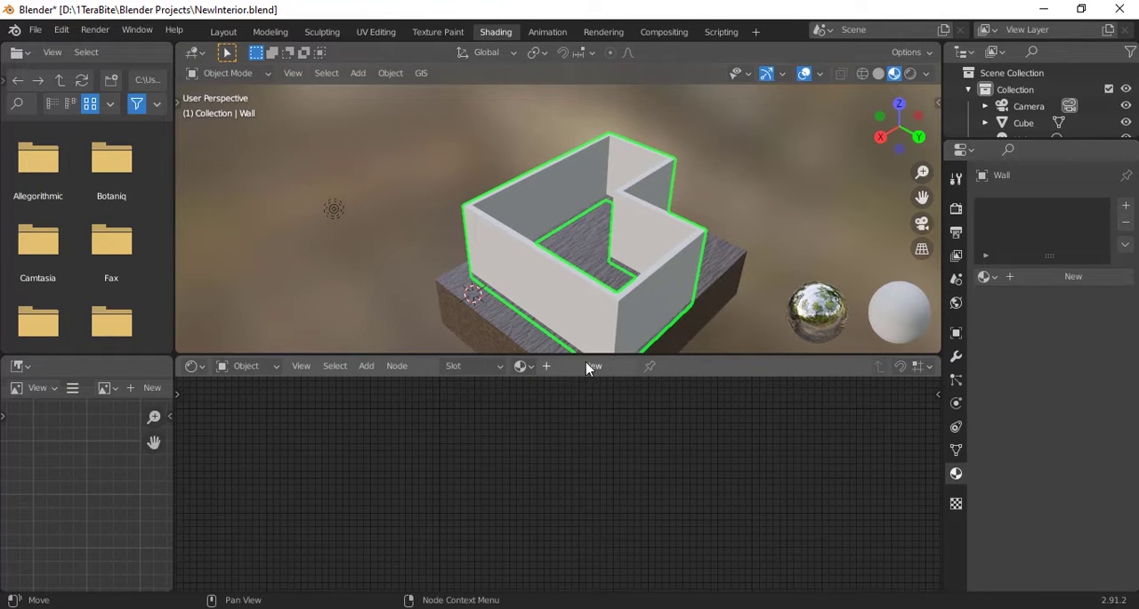
click(588, 368)
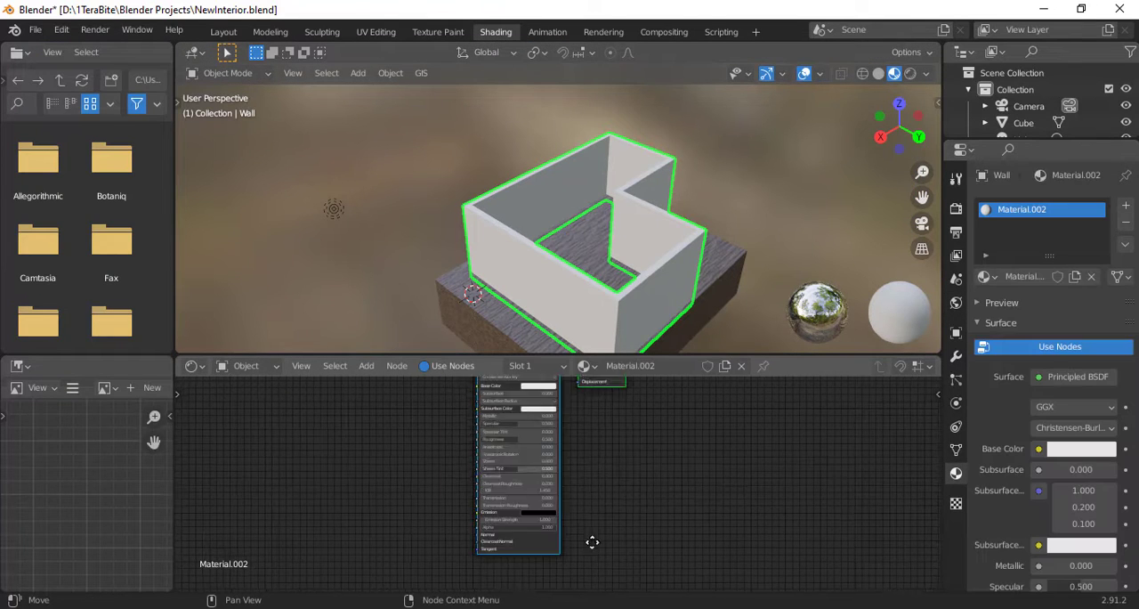
key(shift+a)
click(429, 417)
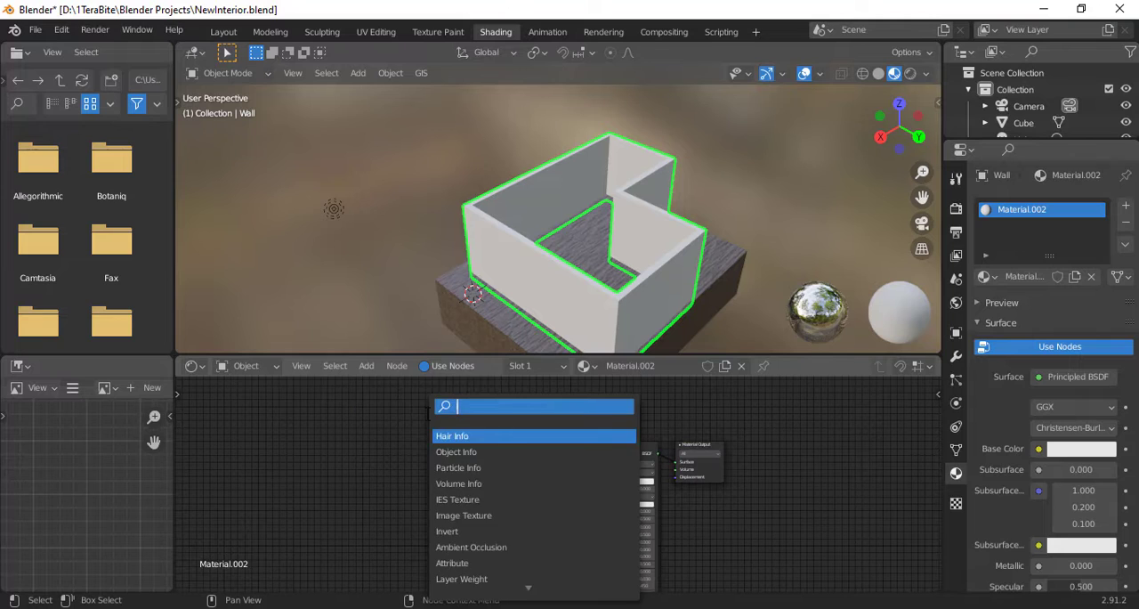
key(Return)
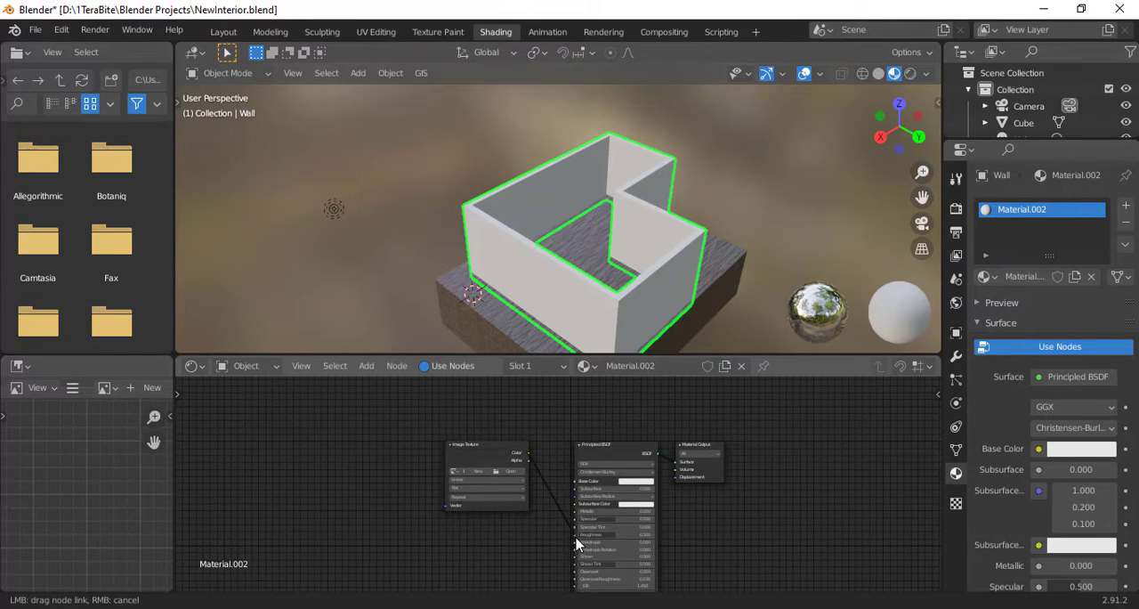
- Load the TexturesCom Overlay Grunge 512 overlay image into the wall material's Image Texture node
click(508, 472)
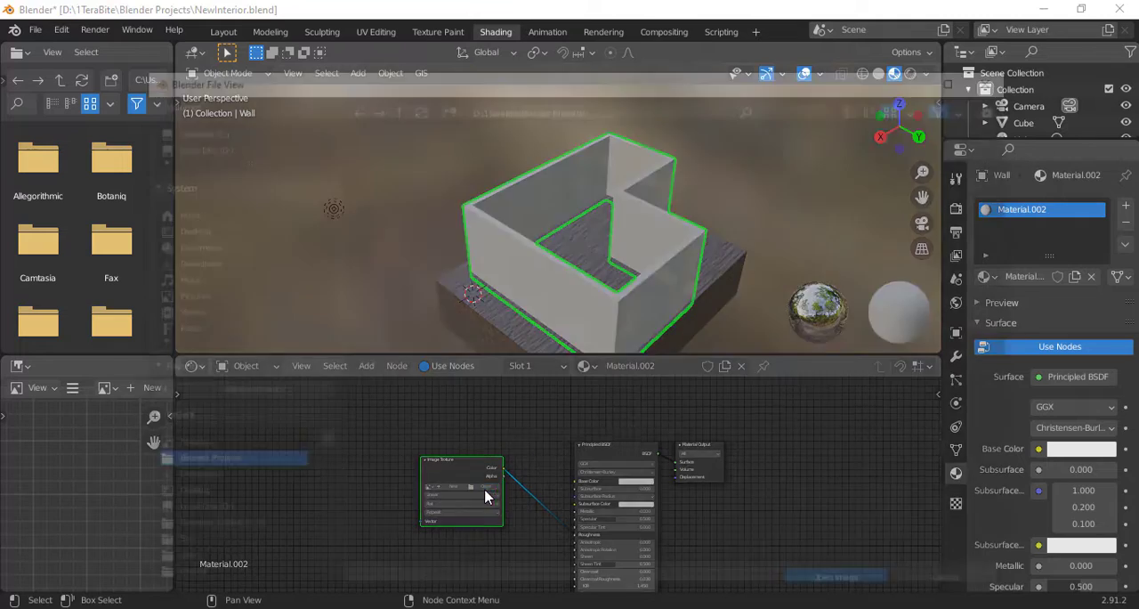
scroll(623, 336, down, 10)
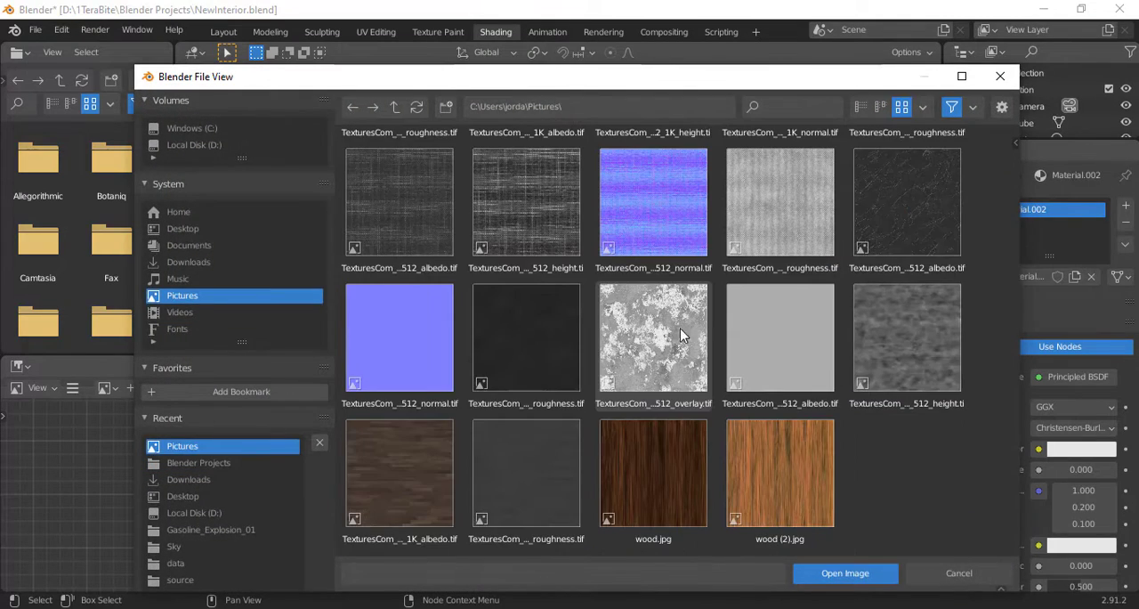
double_click(664, 325)
- Add a Bump node and route the grunge texture through its Height input to the Principled BSDF's Normal input
key(shift+a)
click(289, 411)
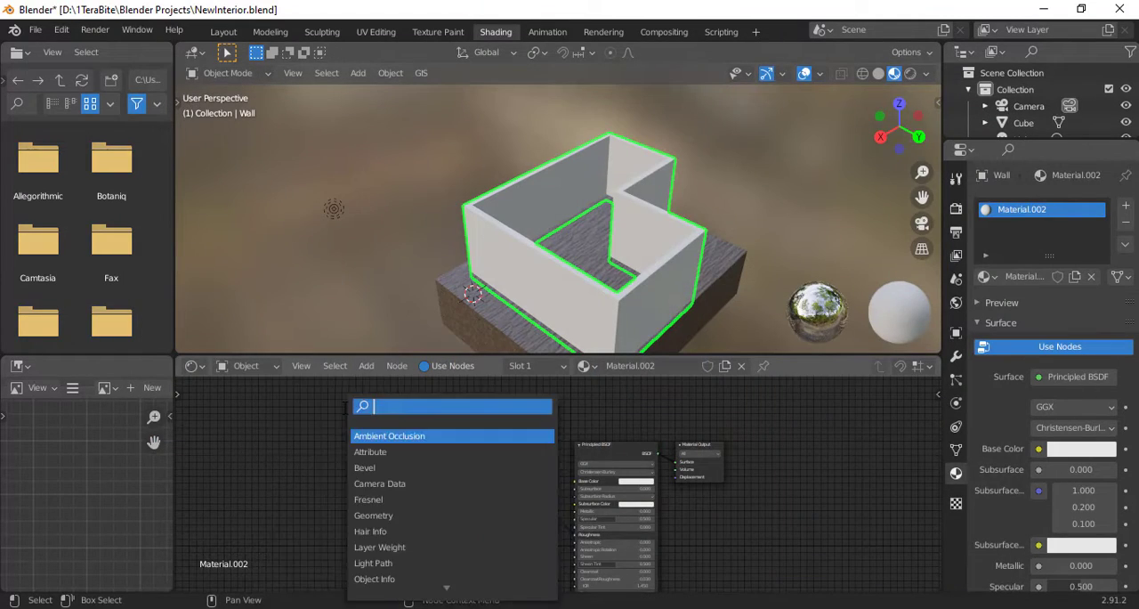
key(Return)
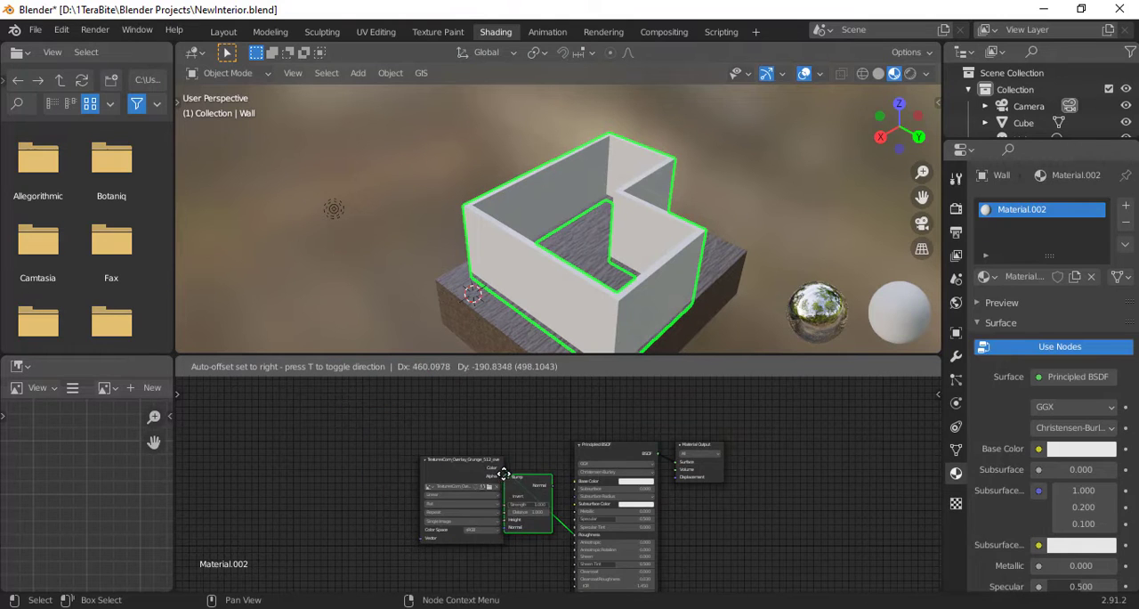
click(504, 473)
middle_drag(607, 534, 519, 439)
drag(519, 439, 520, 534)
drag(444, 433, 445, 424)
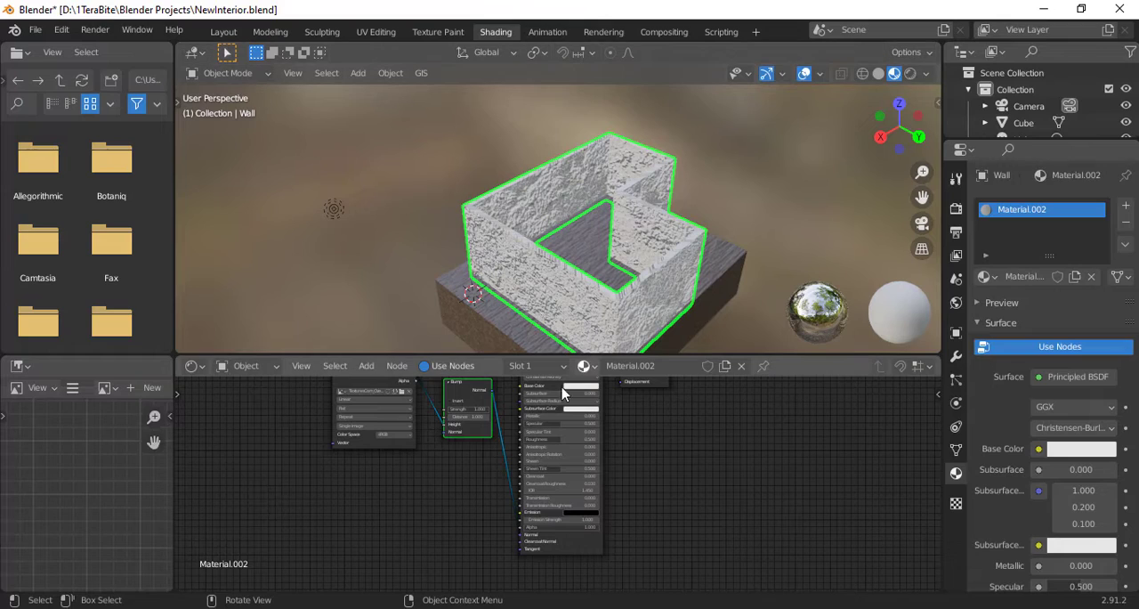
- Scale the wall's UV layout up by about 2.6 and check the texture in the Shading workspace
click(501, 33)
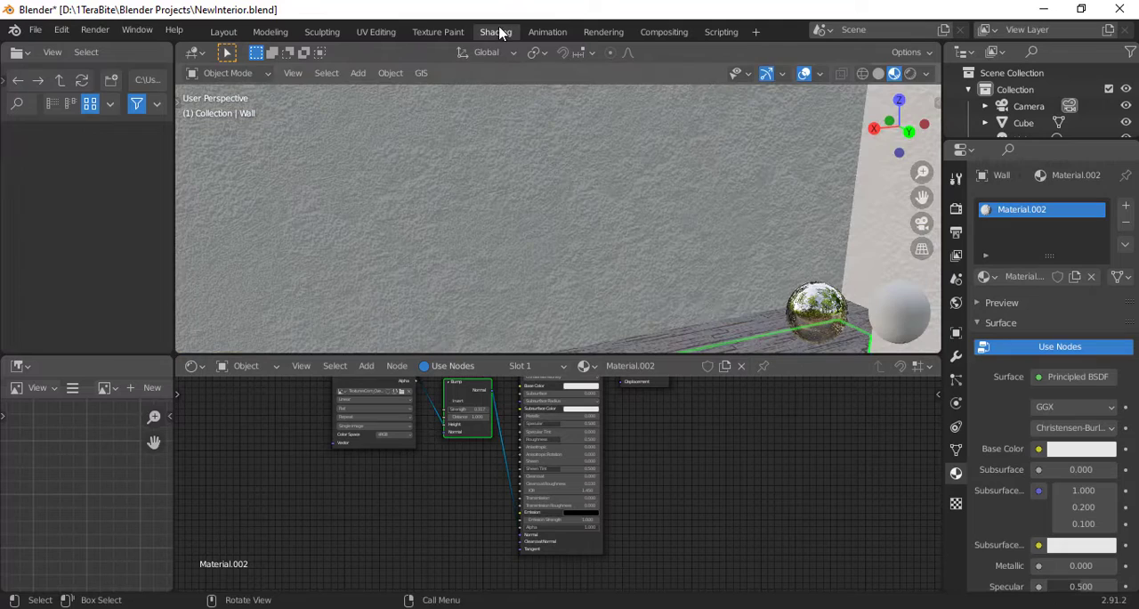
middle_drag(511, 231, 546, 238)
scroll(547, 237, down, 4)
scroll(460, 186, up, 4)
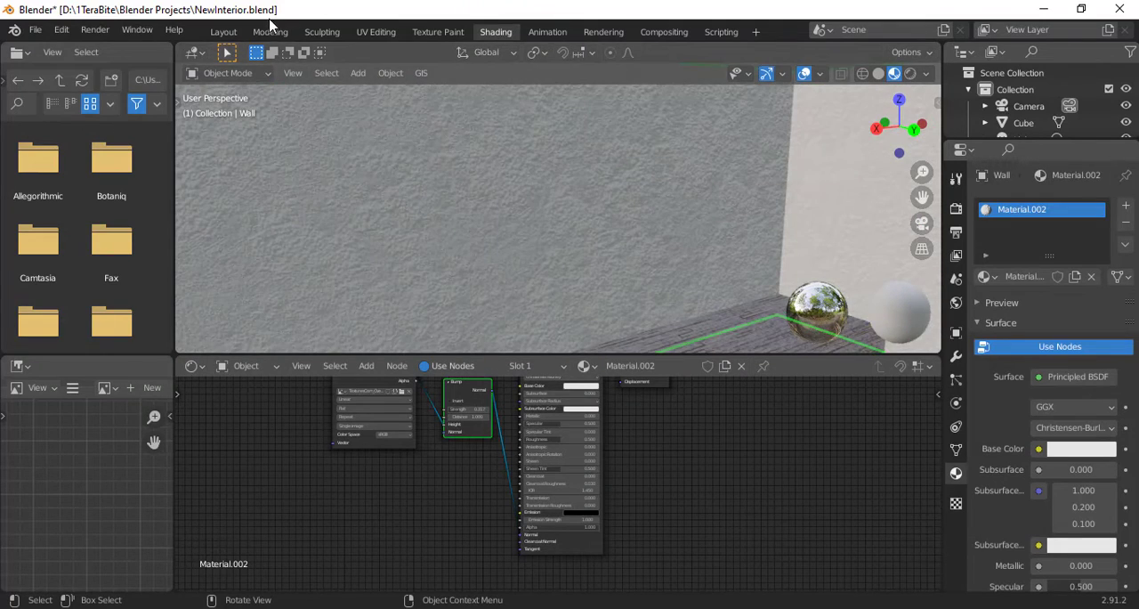
click(362, 34)
key(s)
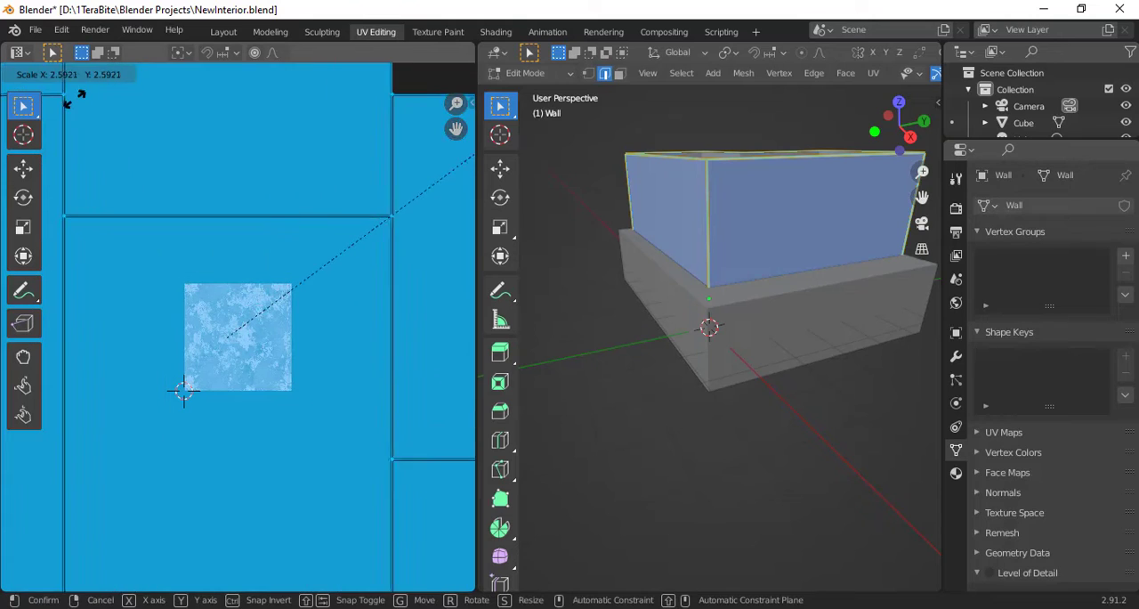
click(71, 95)
click(508, 34)
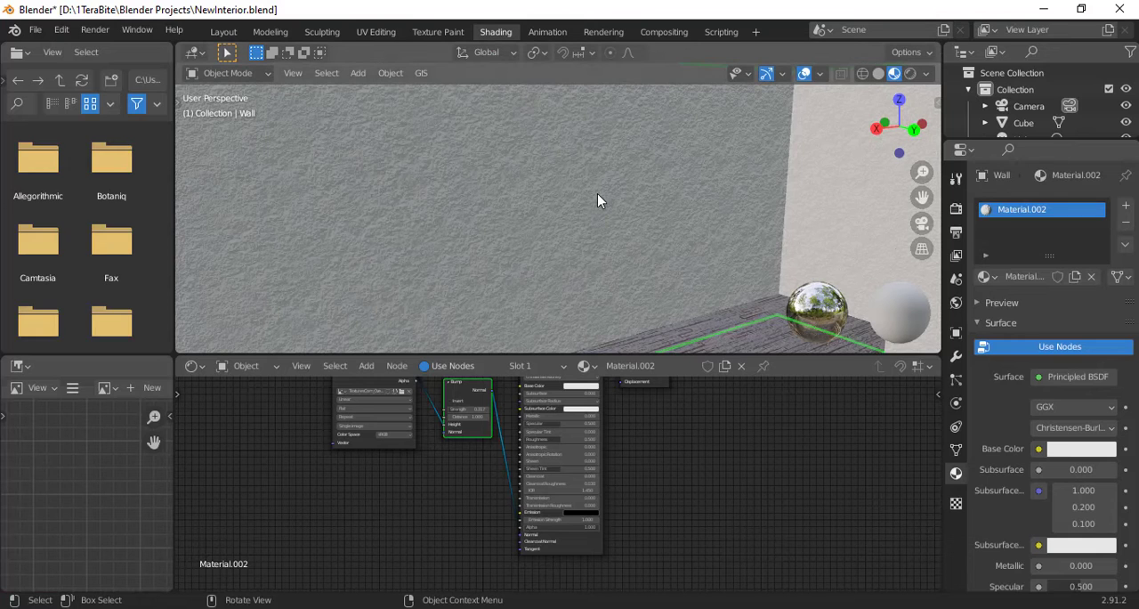
scroll(597, 193, down, 3)
mouse_move(597, 193)
middle_down()
mouse_move(570, 194)
mouse_move(562, 224)
mouse_move(606, 89)
middle_up()
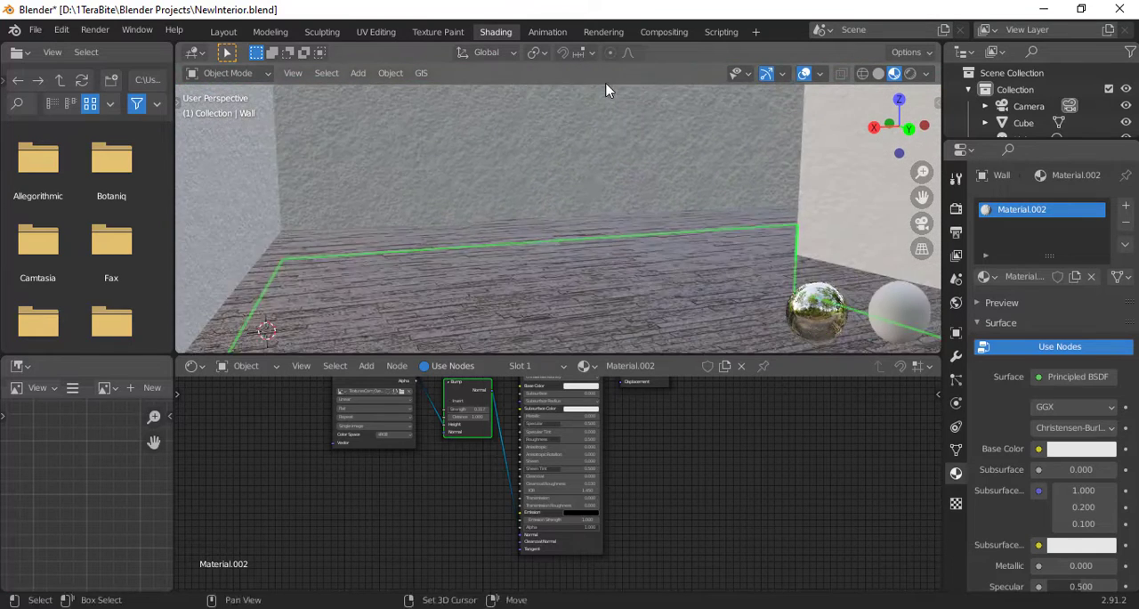
middle_drag(600, 158, 575, 258)
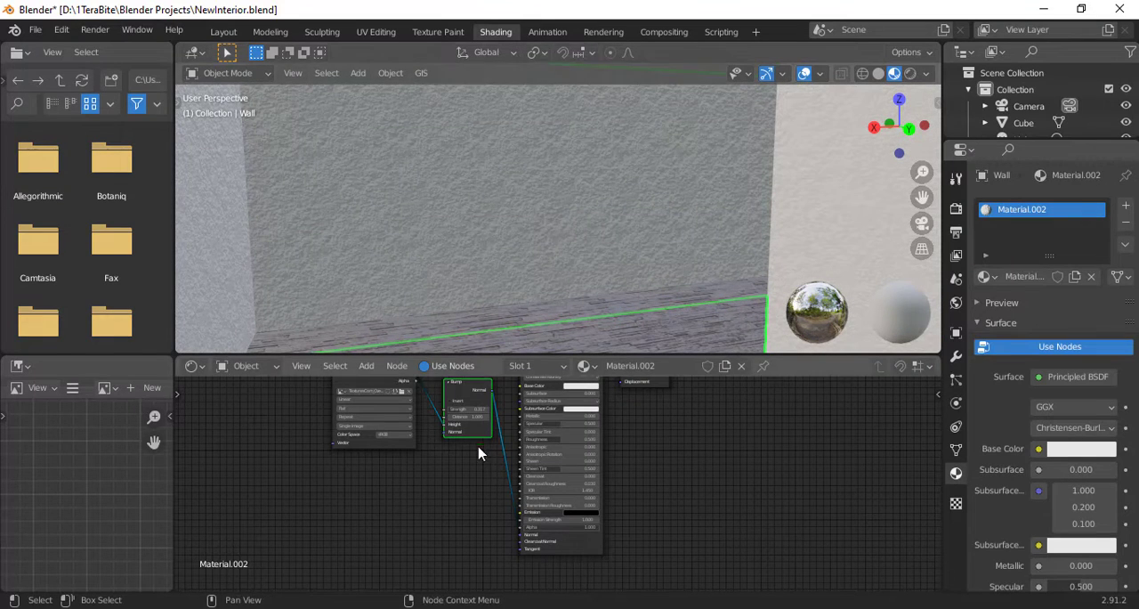
- Lower the wall material's Bump strength to about 0.03
scroll(569, 480, up, 4)
drag(539, 434, 499, 435)
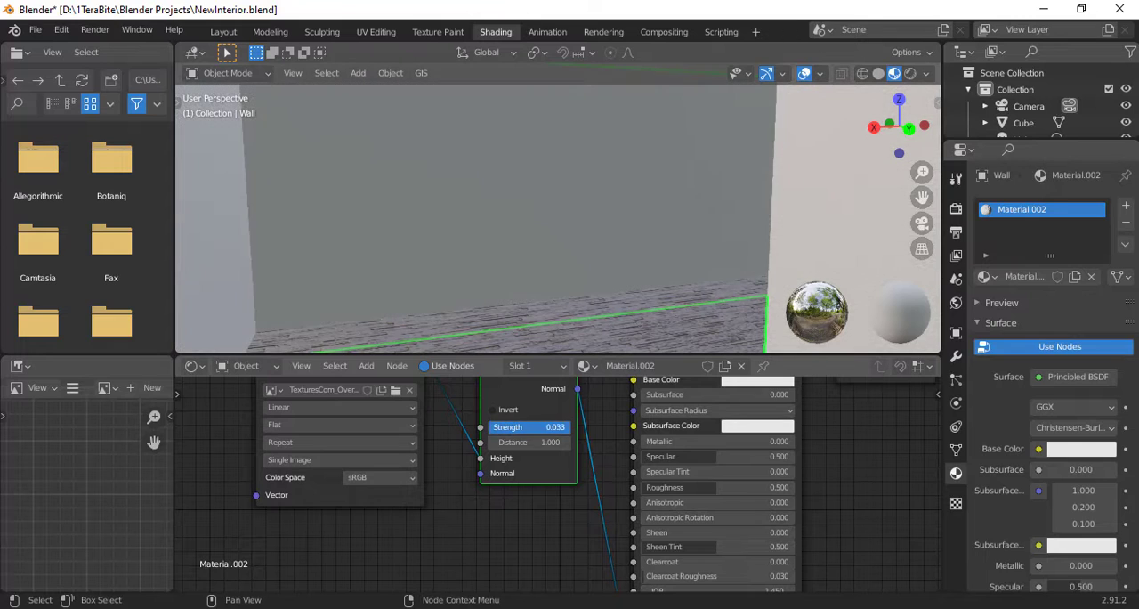
mouse_move(623, 213)
middle_down()
mouse_move(650, 247)
mouse_move(623, 196)
middle_up()
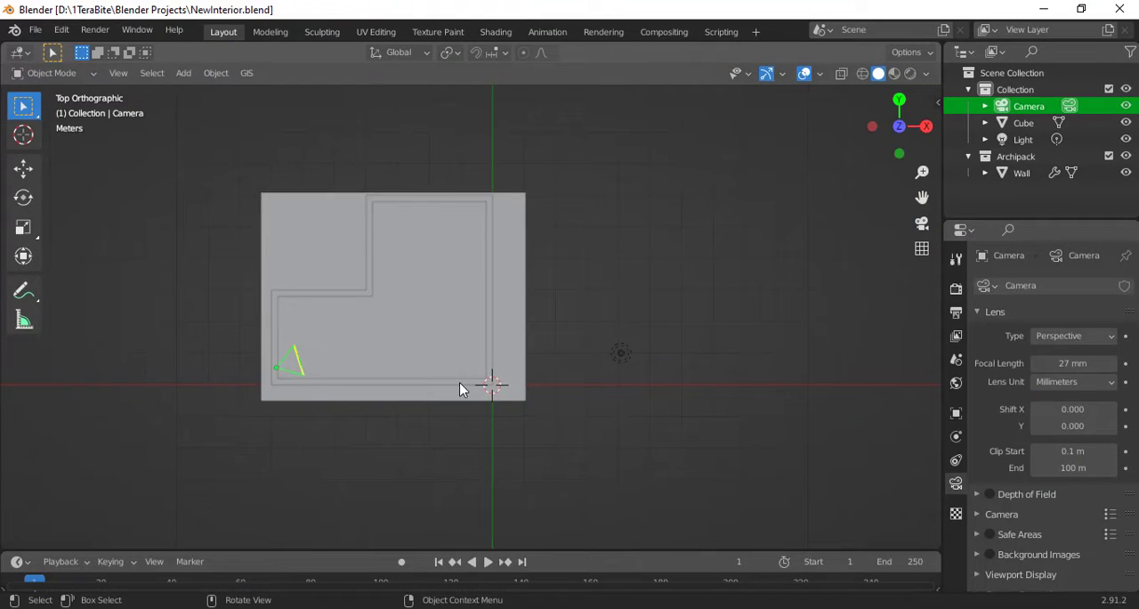
- Add a cube at the 3D cursor and narrow it along the X axis
scroll(459, 389, up, 5)
key(shift+a)
mouse_move(460, 250)
click(562, 266)
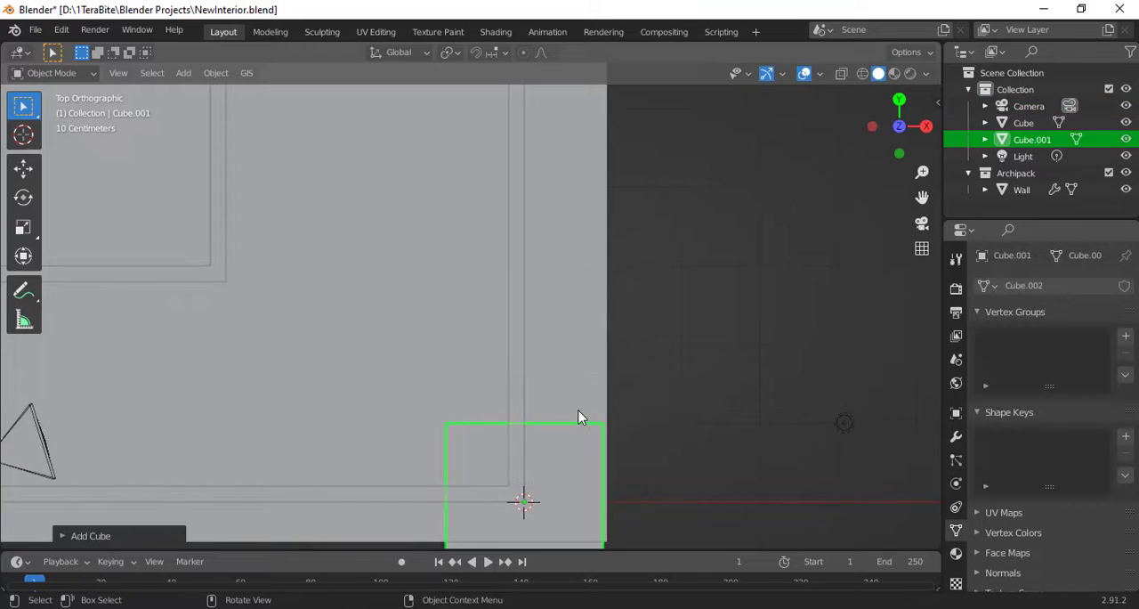
scroll(614, 430, down, 2)
key(s)
key(x)
click(591, 447)
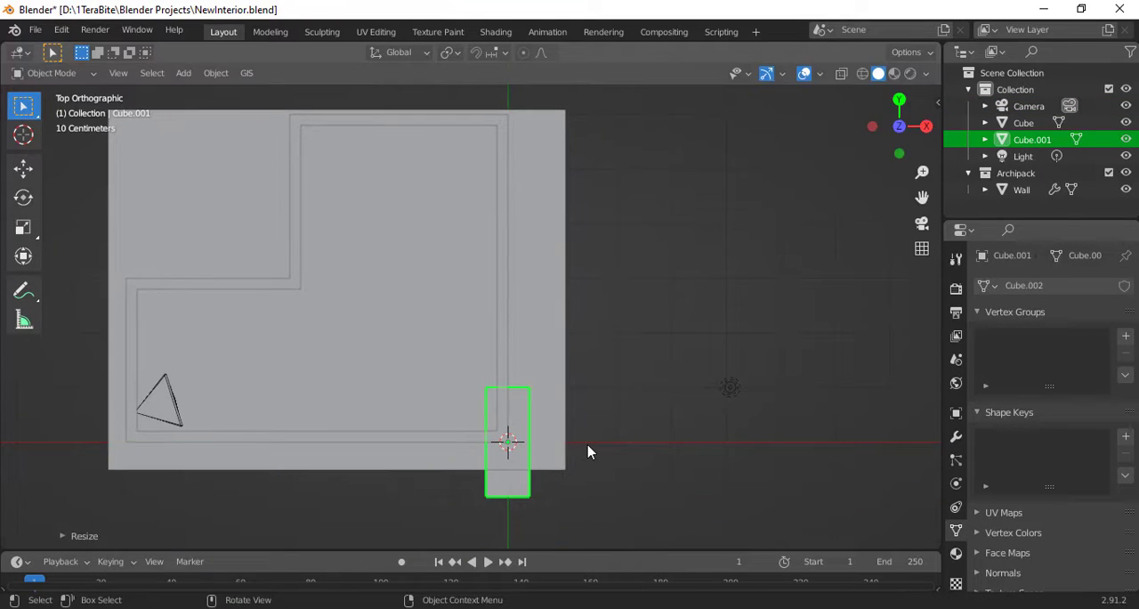
- Shift the narrow cube along X towards the wall and adjust its height along Z to form a baseboard
key(g)
key(x)
click(594, 447)
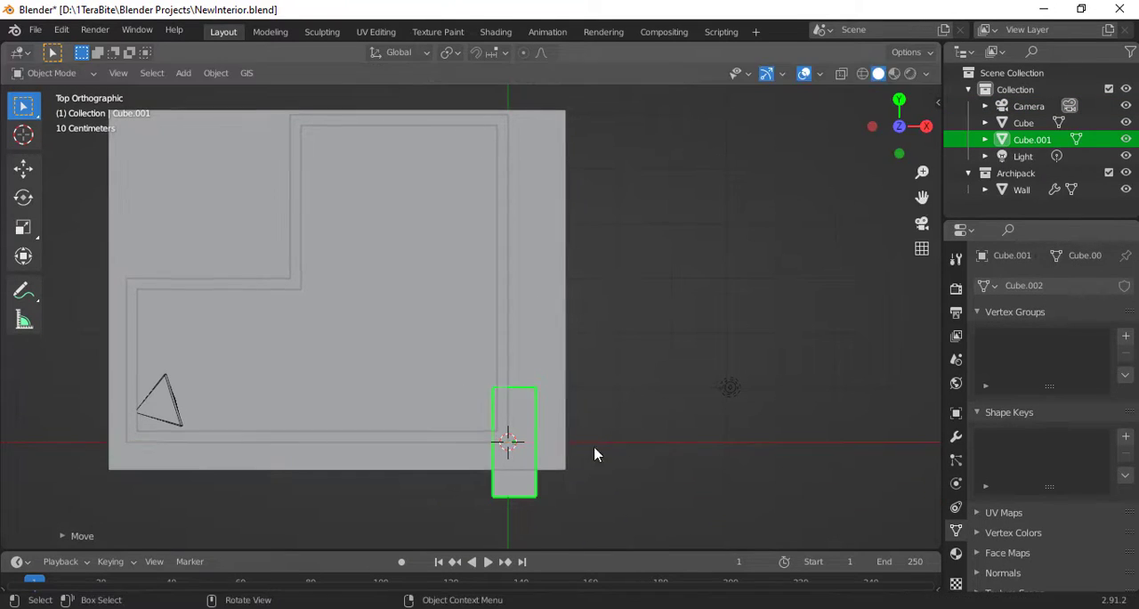
middle_drag(596, 453, 364, 336)
scroll(447, 338, up, 3)
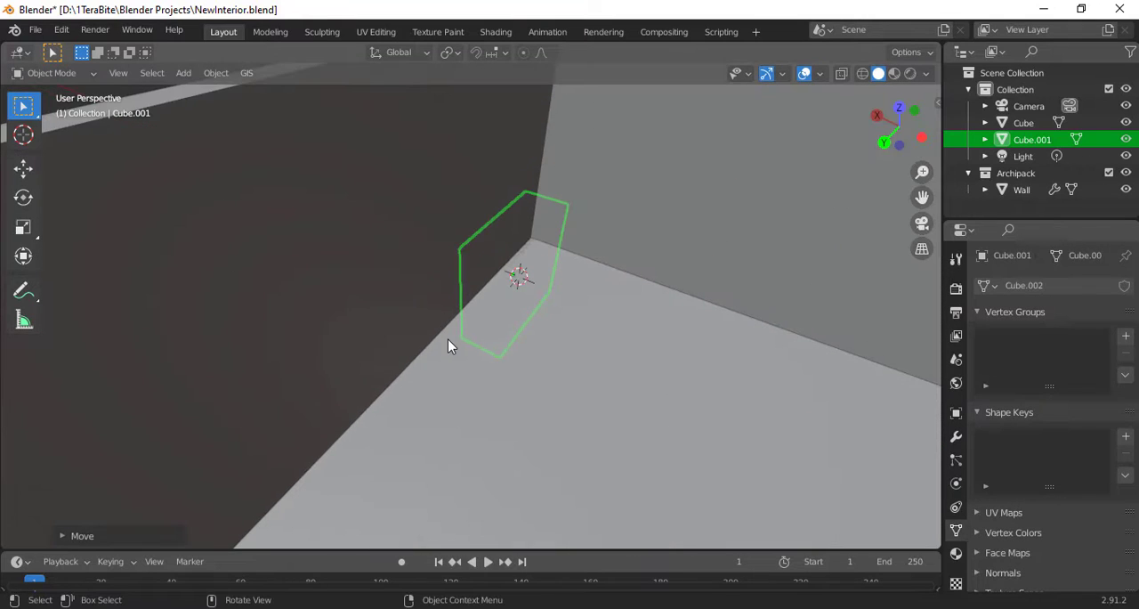
key(KP_0)
key(g)
key(z)
click(592, 314)
- Lengthen the baseboard mesh along the wall by moving its end face along Y
middle_drag(592, 314, 592, 358)
key(Tab)
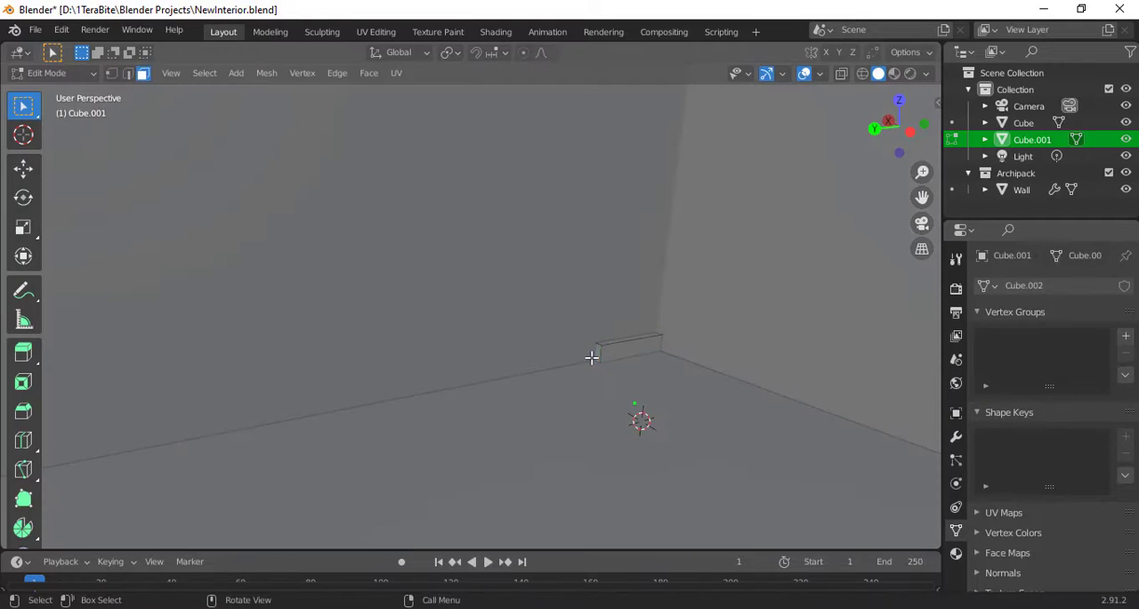
scroll(126, 434, down, 6)
key(g)
key(y)
click(496, 351)
scroll(527, 303, up, 6)
- Add a loop cut across the baseboard near the room corner and adjust its position along Y
key(ctrl+r)
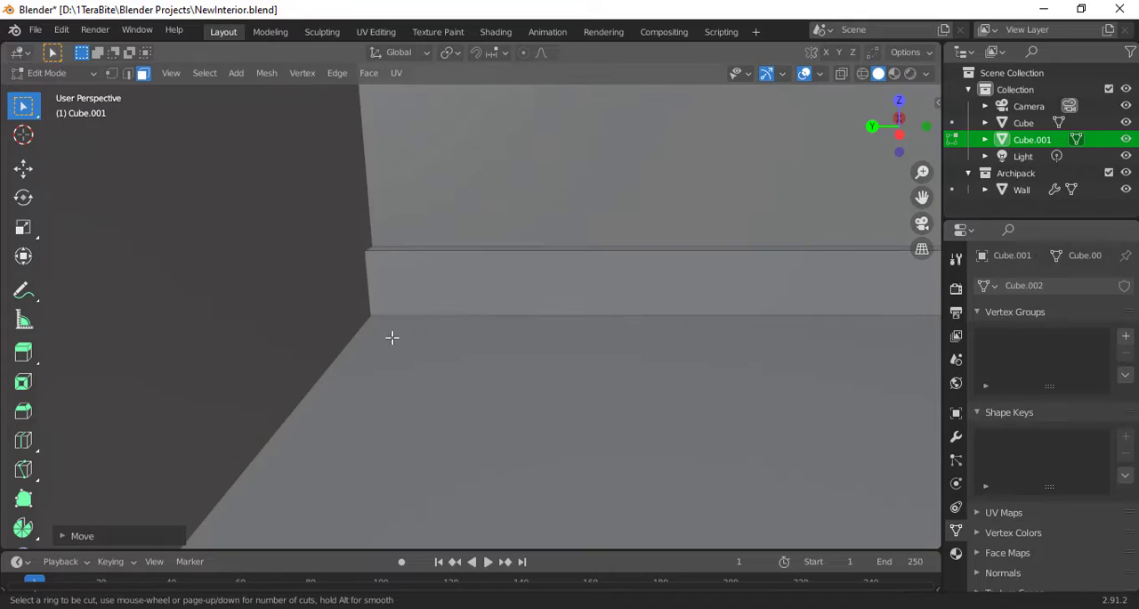
key(Escape)
scroll(498, 330, down, 6)
key(ctrl+r)
click(498, 330)
scroll(496, 327, up, 6)
key(g)
key(y)
click(478, 326)
key(3)
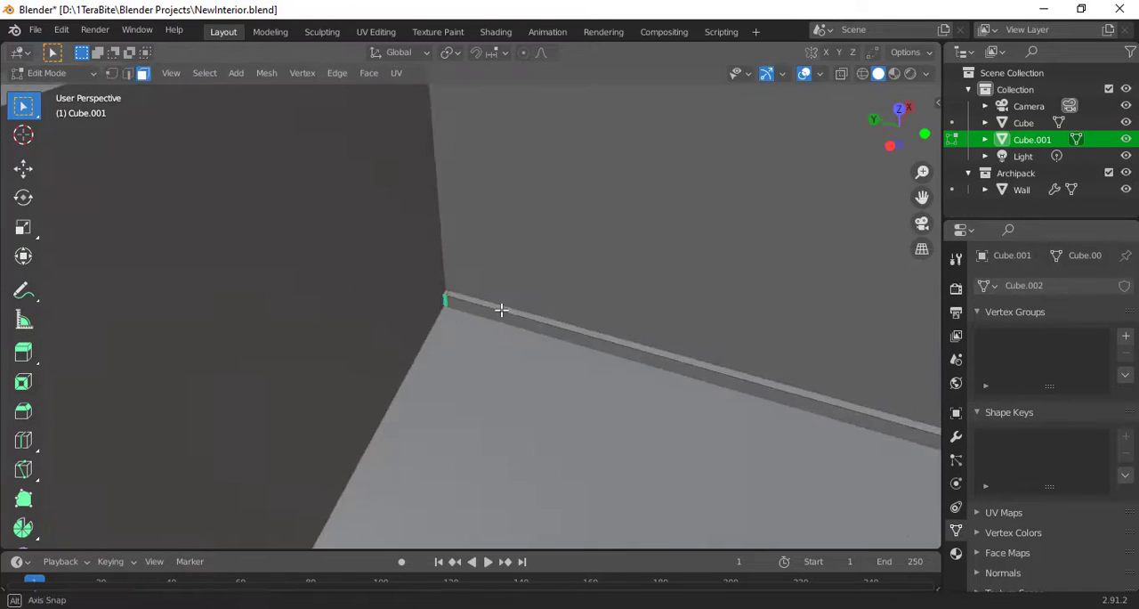
- Extrude the baseboard's corner face along the adjoining wall and align the new run along Y
key(e)
click(181, 435)
middle_drag(182, 434, 234, 422)
click(356, 349)
key(g)
key(y)
click(525, 289)
middle_drag(525, 289, 419, 290)
- Cut a loop near the end of the second baseboard run and extrude its side face along the next wall
key(ctrl+r)
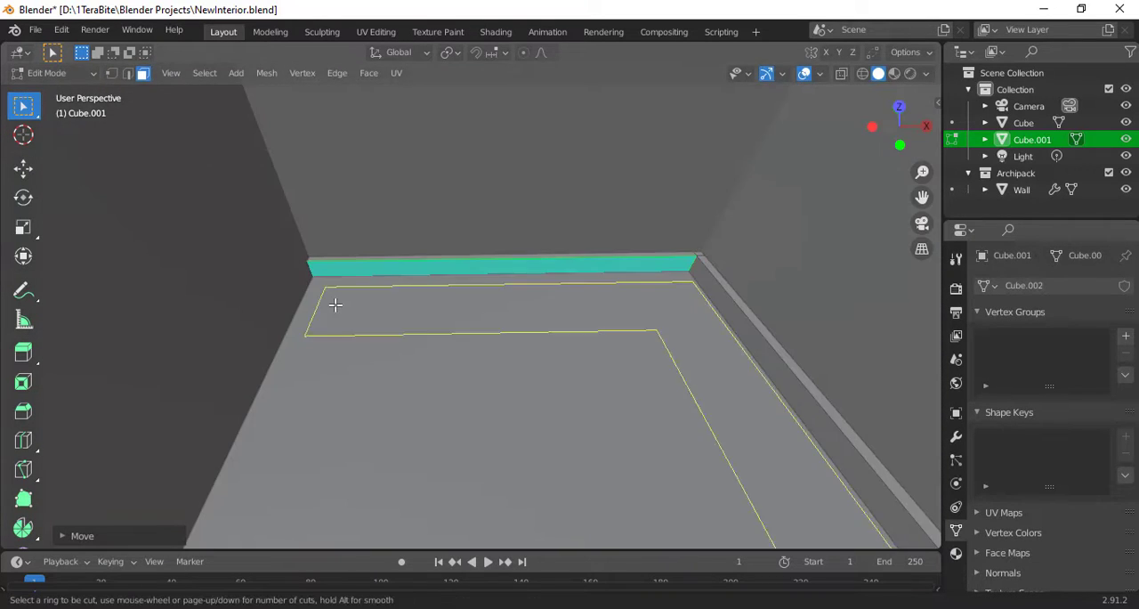
click(338, 272)
click(184, 322)
scroll(222, 310, up, 4)
click(401, 250)
scroll(396, 267, down, 6)
key(e)
click(369, 422)
key(KP_7)
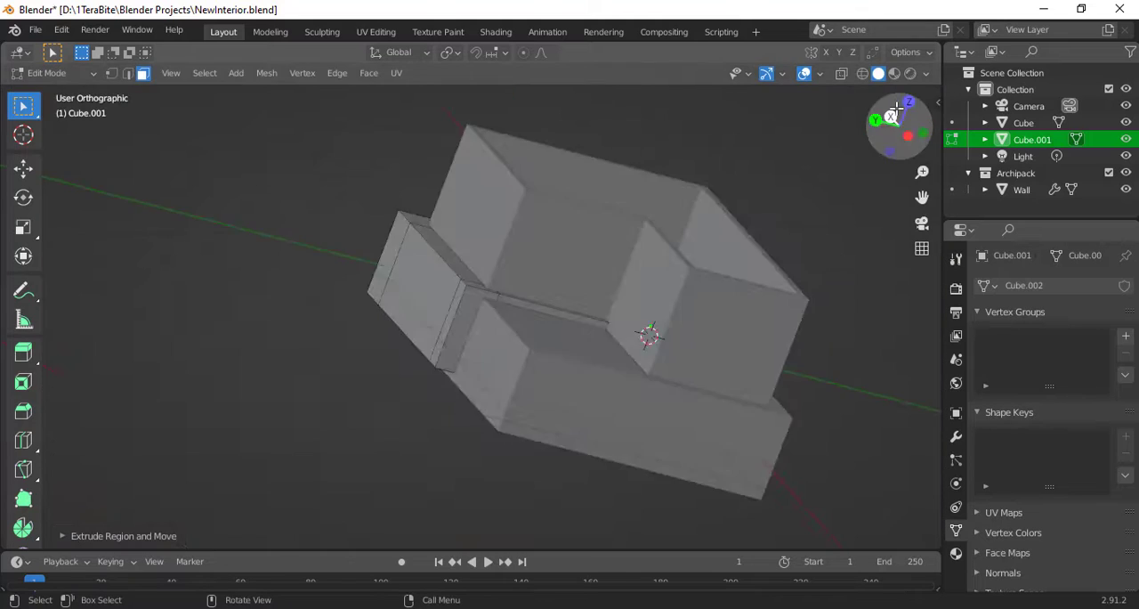
- Align the newly extruded baseboard run along Y and extrude another face to continue it around the inner corner
scroll(623, 325, up, 8)
key(g)
key(y)
click(585, 316)
scroll(585, 316, down, 8)
middle_drag(585, 316, 534, 267)
click(407, 263)
click(899, 115)
key(e)
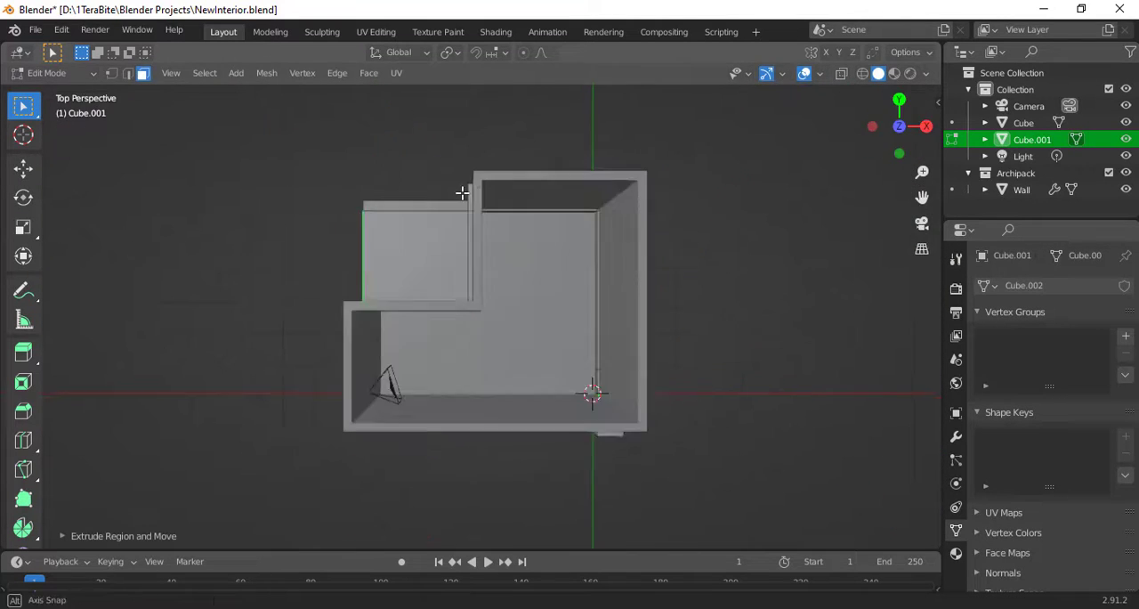
- Cut a loop at the next room corner and extrude the baseboard along the short wall beside the camera
middle_drag(463, 190, 479, 254)
key(ctrl+r)
click(624, 343)
click(837, 308)
click(483, 303)
key(e)
key(g)
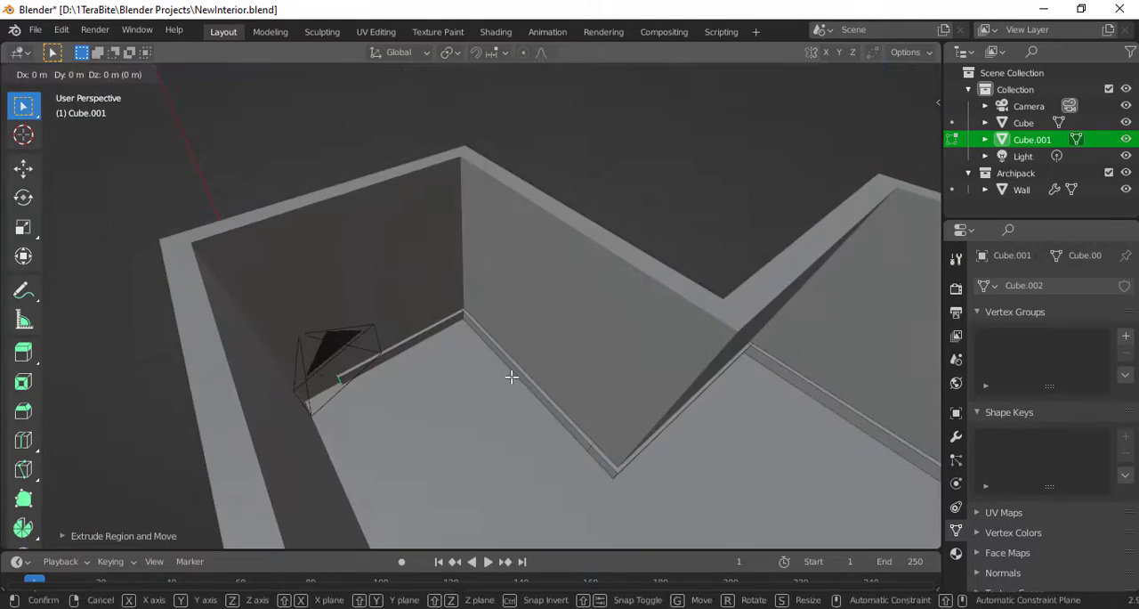
click(511, 377)
- Cut a loop near the end of the baseboard beside the camera and extrude its side face toward the remaining long wall
middle_drag(510, 376, 519, 325)
key(ctrl+r)
click(553, 310)
click(489, 313)
key(3)
click(432, 269)
key(e)
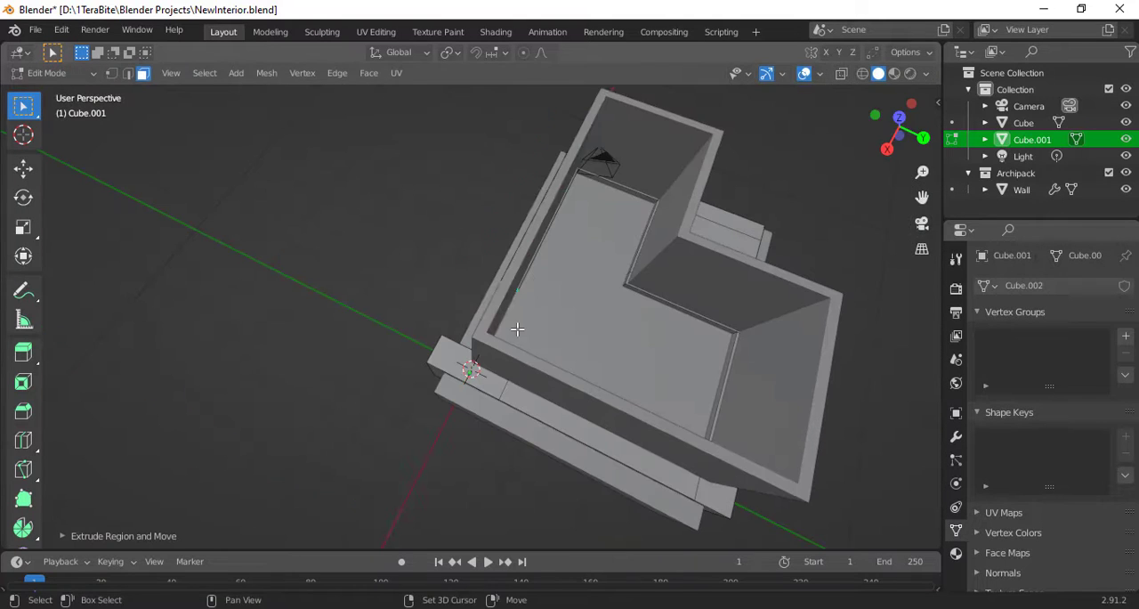
- Stretch the new baseboard run along X to the end of the long wall and leave mesh editing
key(g)
key(x)
click(495, 400)
middle_drag(495, 401, 469, 235)
key(Tab)
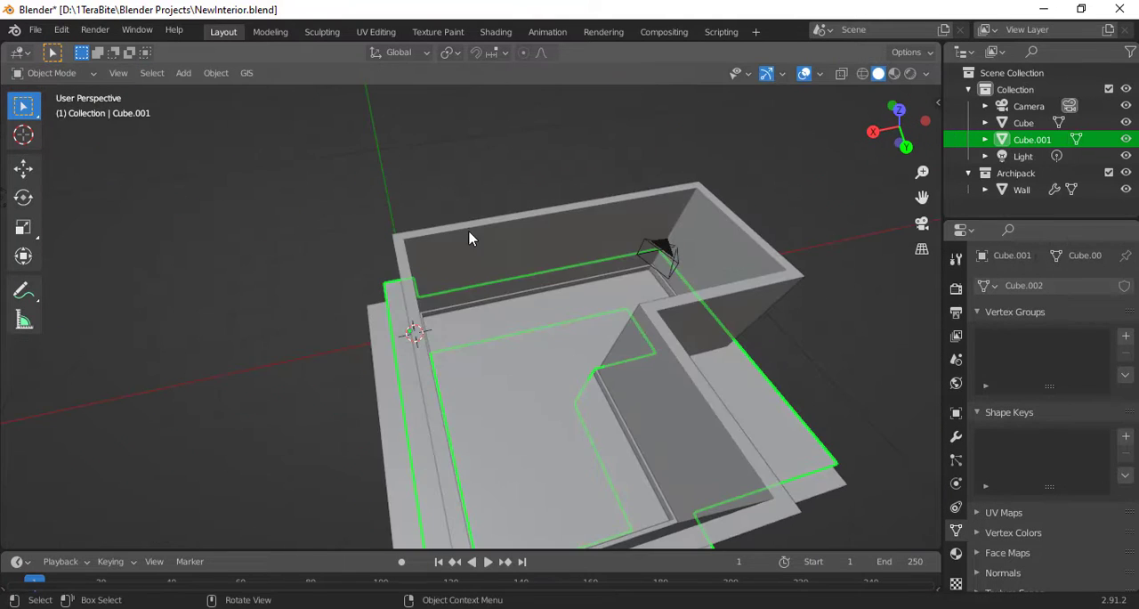
- Look through the camera, select the baseboard object and show its material settings
click(470, 197)
scroll(560, 303, up, 8)
middle_drag(560, 304, 868, 255)
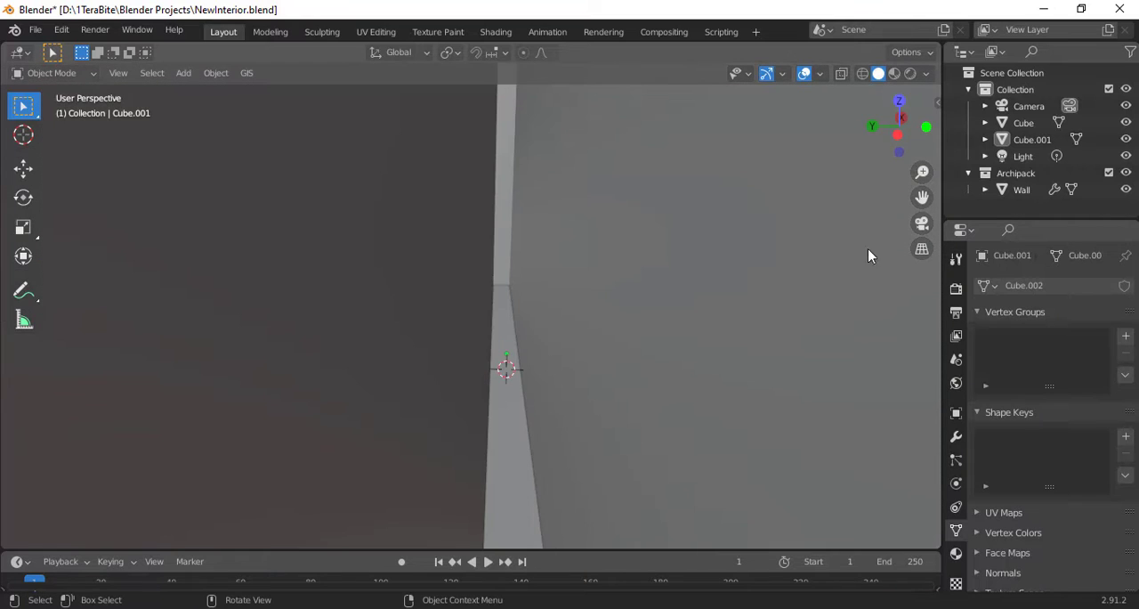
click(923, 228)
click(564, 359)
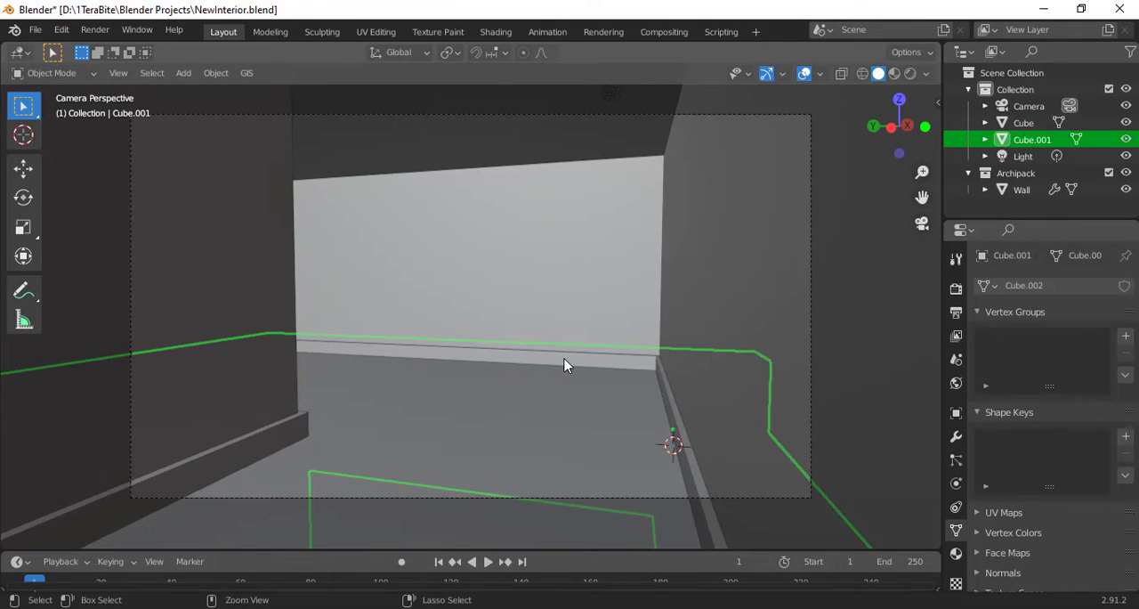
click(956, 554)
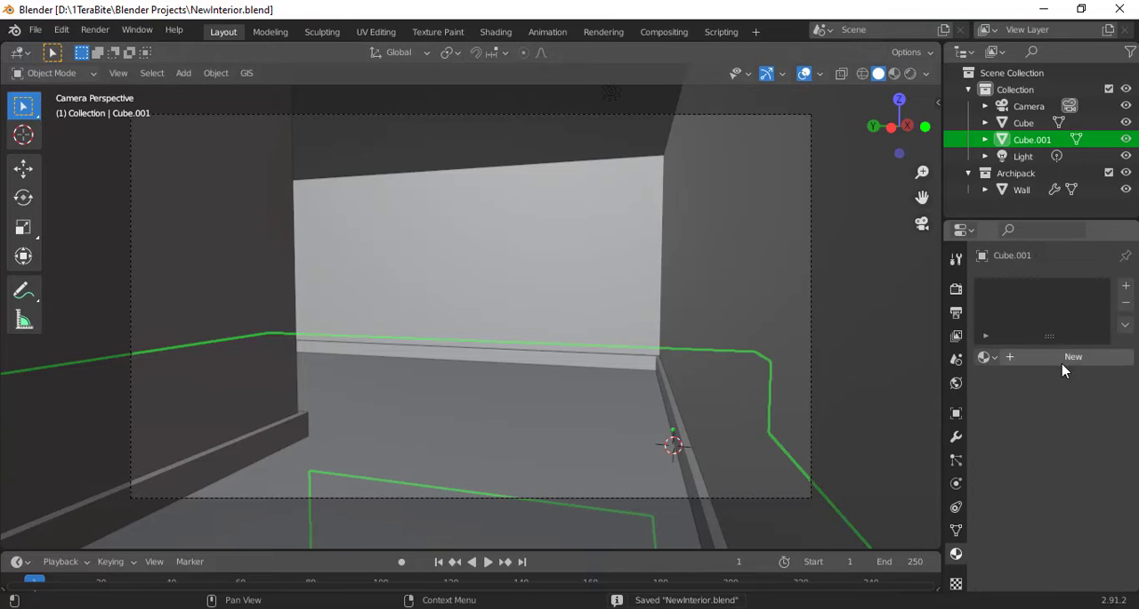
- Duplicate the room's lower pieces upward along Z as upper trim and ceiling, placing the ceiling slab about 4.58 m up
click(499, 298)
key(shift+d)
key(z)
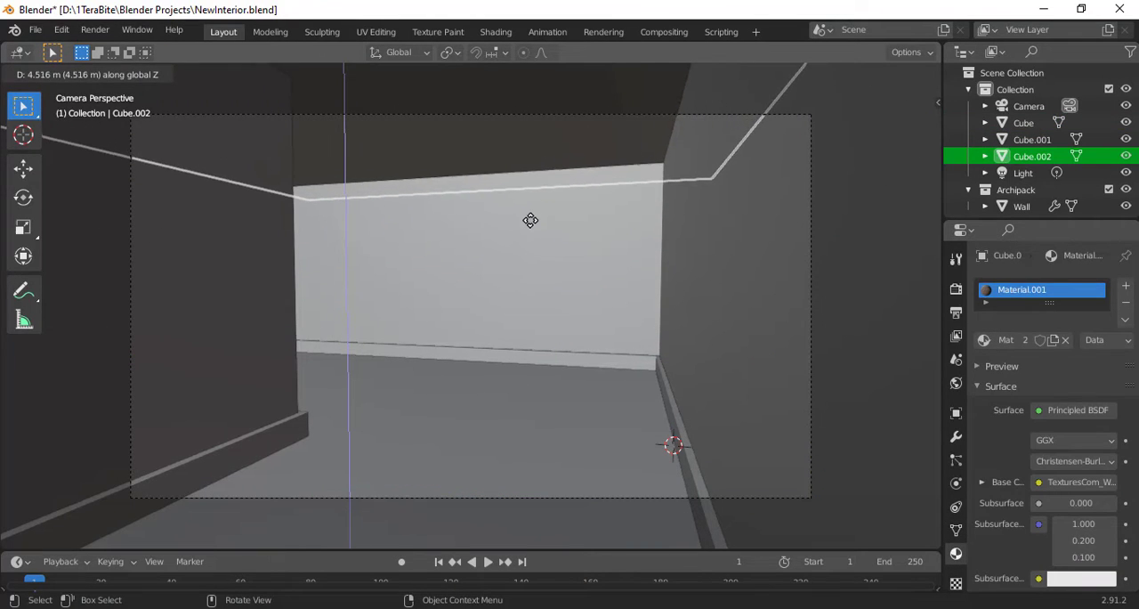
click(528, 219)
key(shift+d)
key(z)
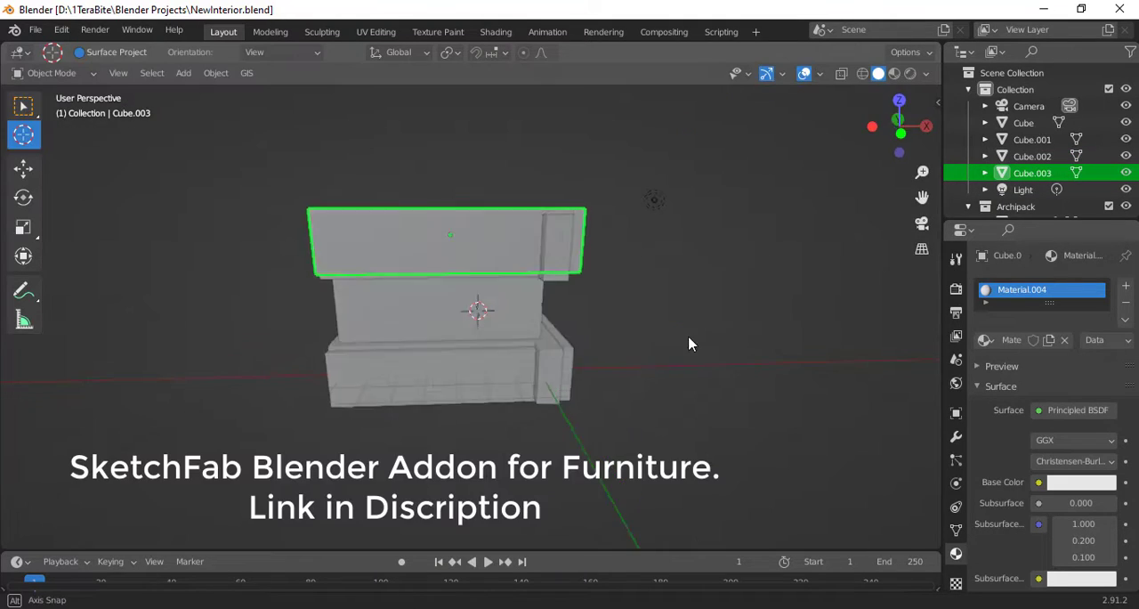
middle_drag(686, 341, 765, 364)
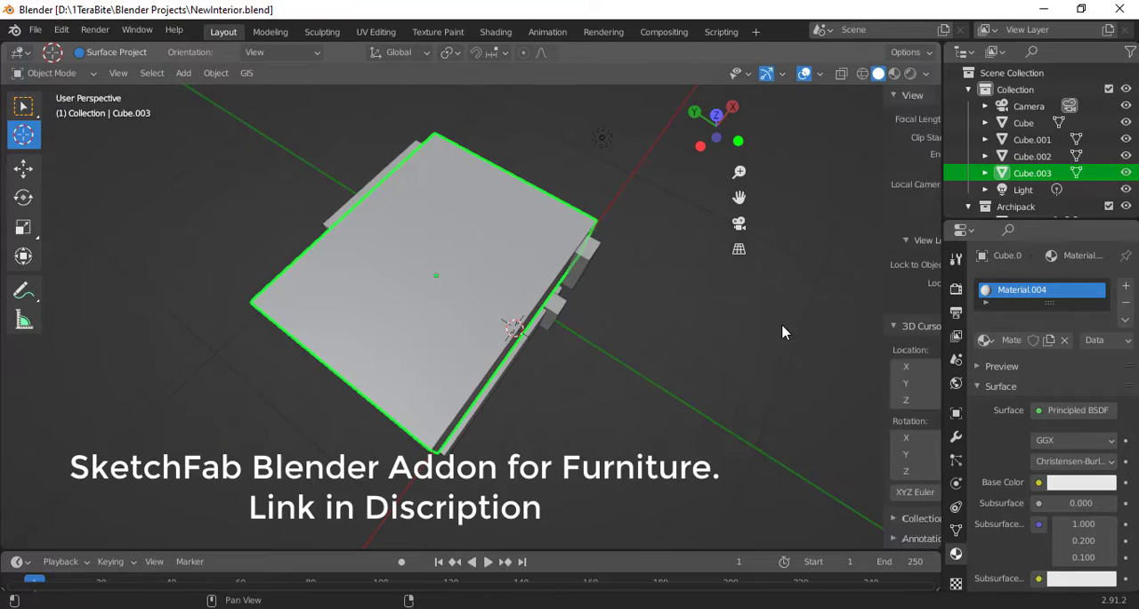
- Activate the Sketchfab add-on, search it for "Window" and import the Industrial Set model
click(931, 287)
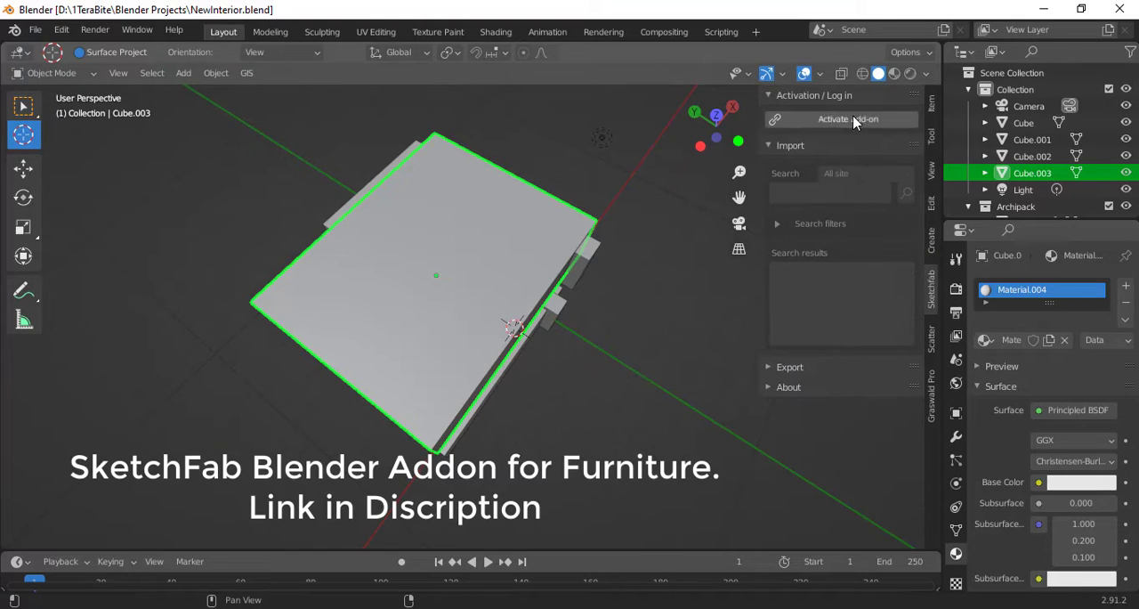
click(827, 123)
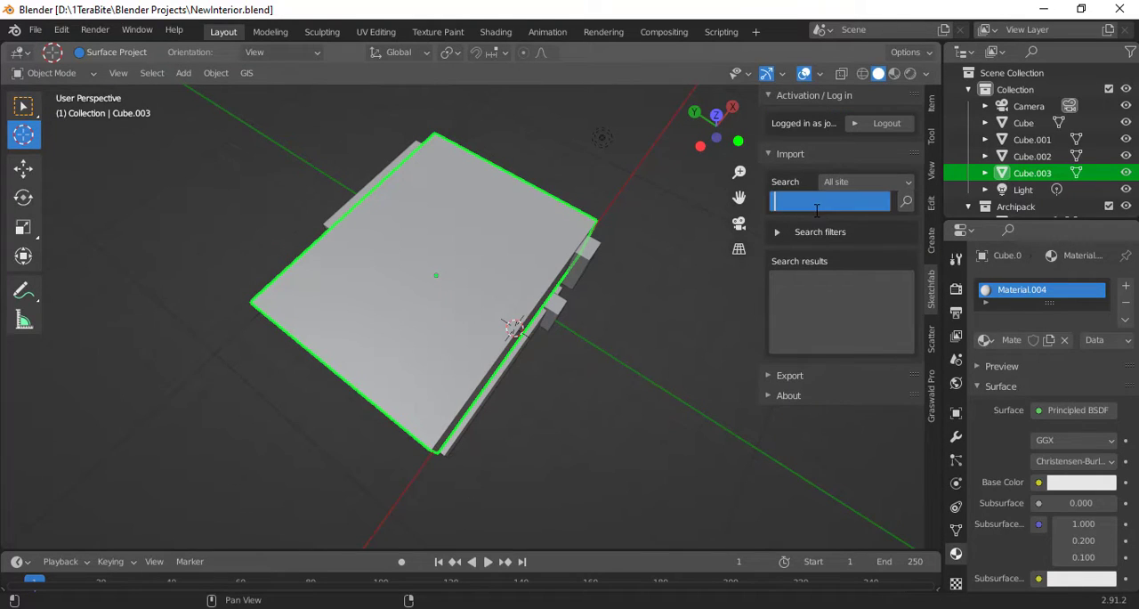
text(Window)
key(Return)
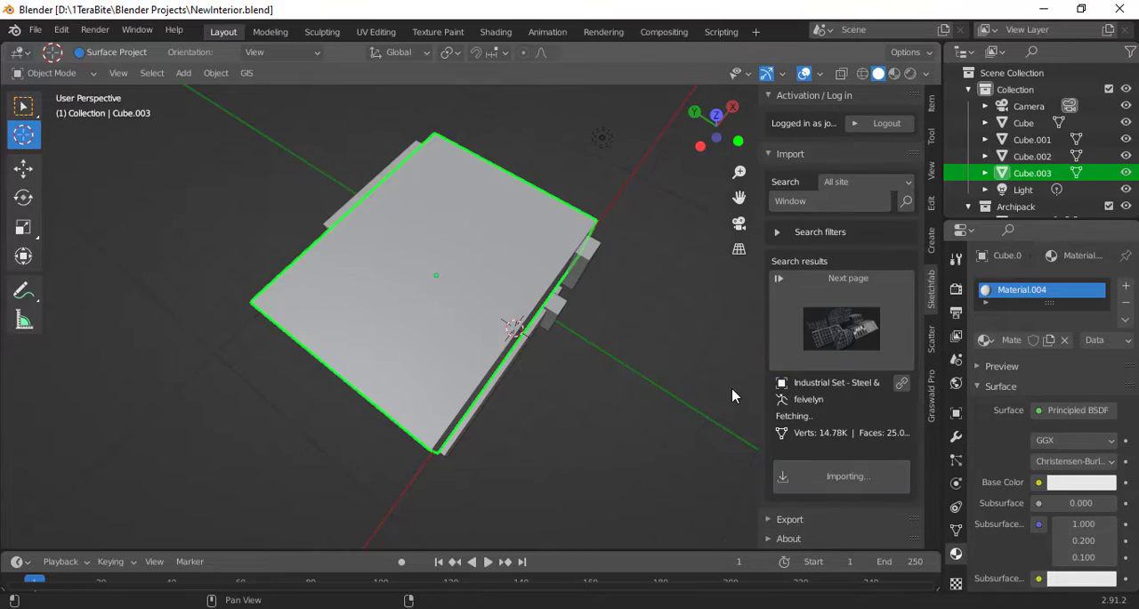
key(n)
scroll(1104, 138, down, 3)
- Move the imported window set clear of the room, select a single window from it and clear its parent
key(g)
click(496, 280)
click(23, 106)
click(575, 423)
middle_drag(575, 423, 436, 483)
right_click(436, 485)
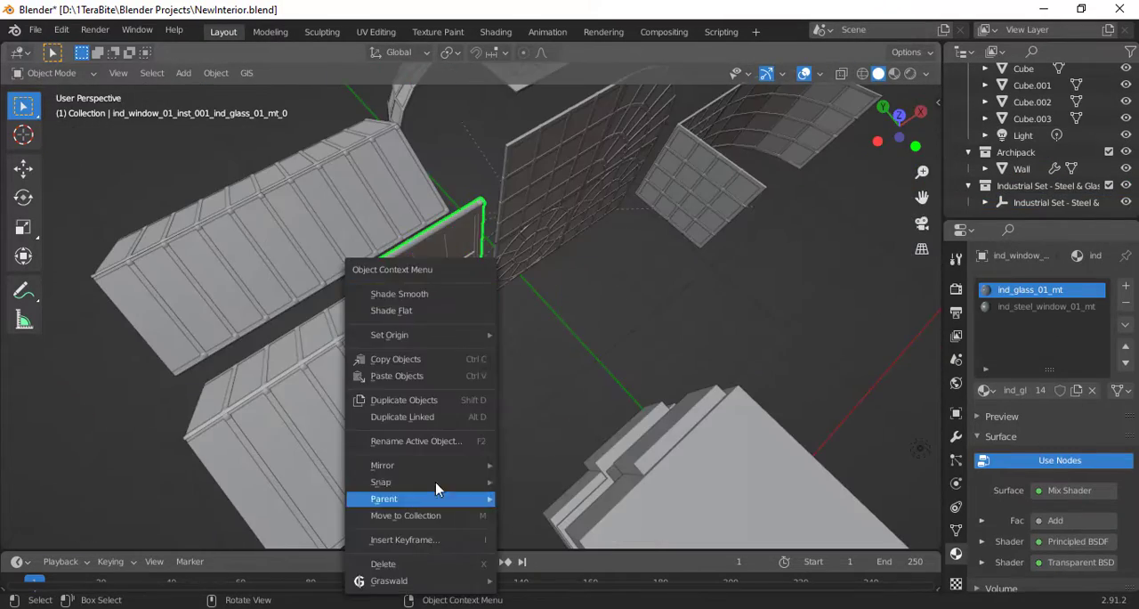
click(563, 556)
- Move the window next to the building and scale it down to about 0.75 in the top view
key(g)
click(689, 397)
scroll(689, 397, down, 8)
middle_drag(688, 397, 453, 234)
click(892, 111)
scroll(601, 474, down, 5)
key(s)
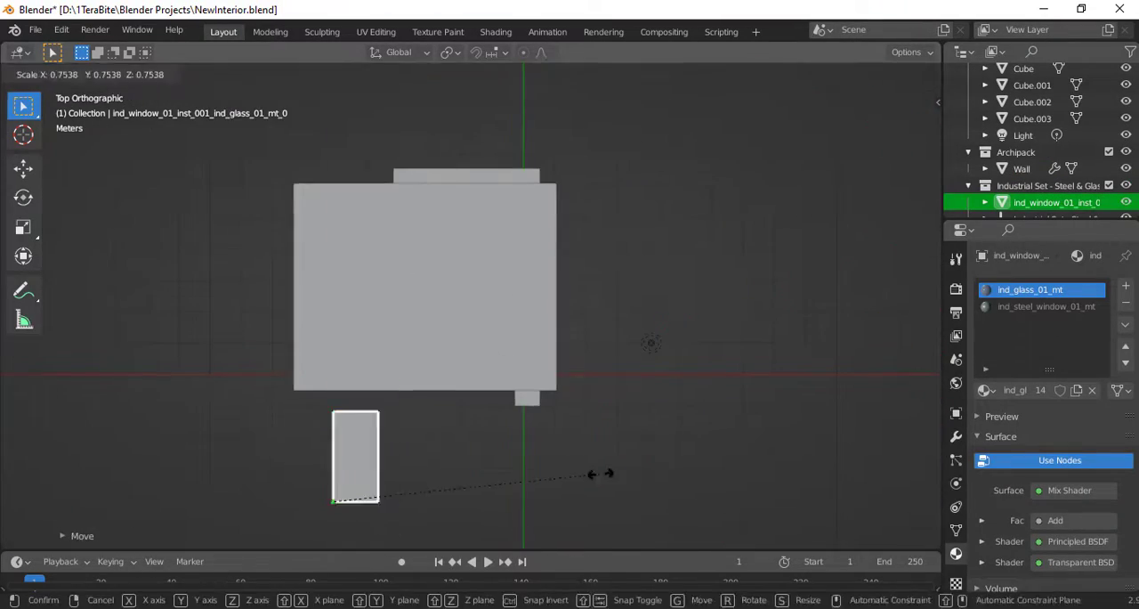
click(602, 473)
- Rotate the window 90° about the X axis
key(r)
key(x)
key(9)
key(0)
key(Return)
- Move the window along Y to the room's front wall and shift it 1.085 m along X
click(873, 126)
key(g)
key(y)
scroll(684, 294, up, 5)
click(927, 126)
key(g)
key(x)
click(691, 302)
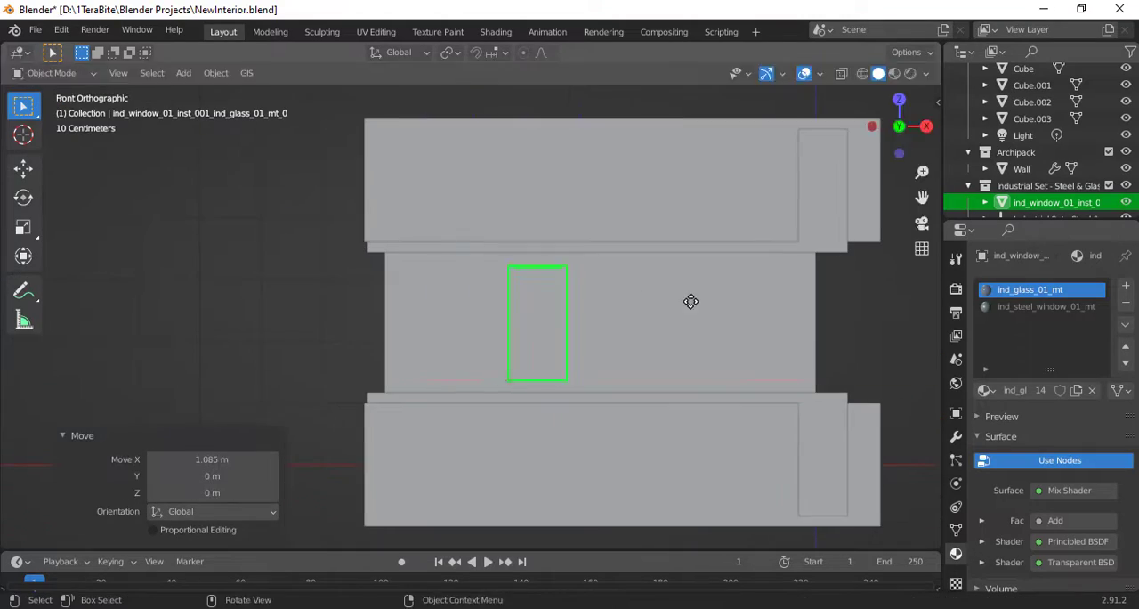
- Duplicate the window along X to form a row of windows on the front wall
key(shift+d)
key(x)
key(Return)
key(shift+d)
key(x)
key(Return)
key(Delete)
- Select all three windows and move them 0.384 m along Y into the wall, using the camera view
middle_drag(803, 236, 676, 289)
click(560, 295)
shift+click(707, 290)
shift+click(631, 293)
key(KP_0)
key(g)
key(y)
click(839, 294)
- Scale the three windows down to about 0.9 and readjust their position along Y, saving the file
key(s)
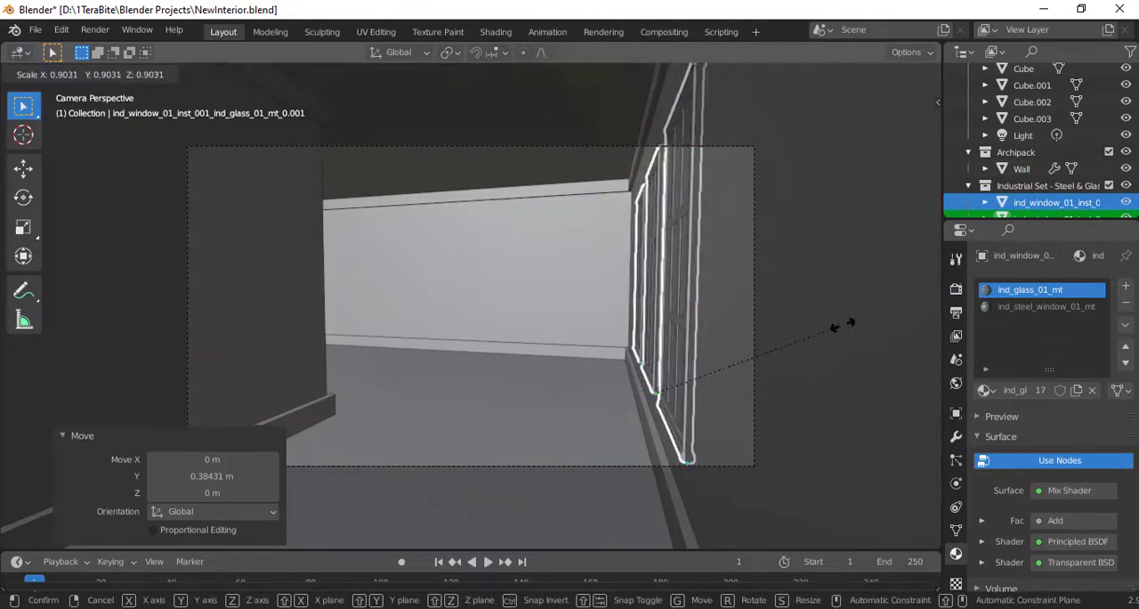
click(843, 327)
middle_drag(801, 324, 631, 301)
key(KP_0)
key(g)
key(y)
key(Return)
middle_drag(740, 302, 707, 331)
key(ctrl+s)
- Place the 3D cursor on the first window in the front view and add a cube there
click(765, 374)
click(885, 118)
click(23, 134)
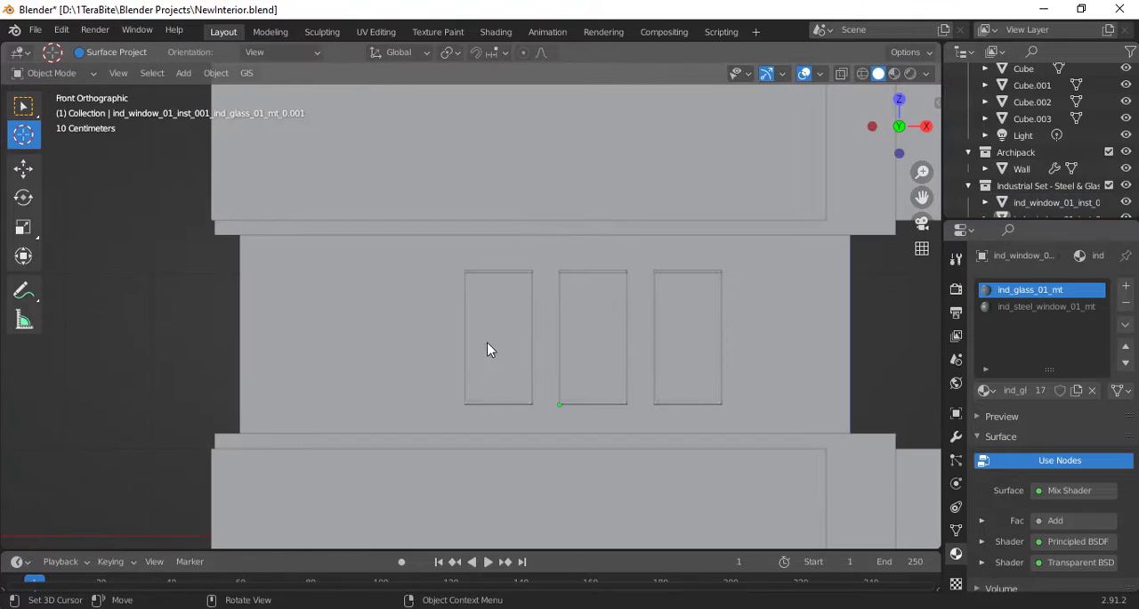
key(shift+a)
mouse_move(454, 250)
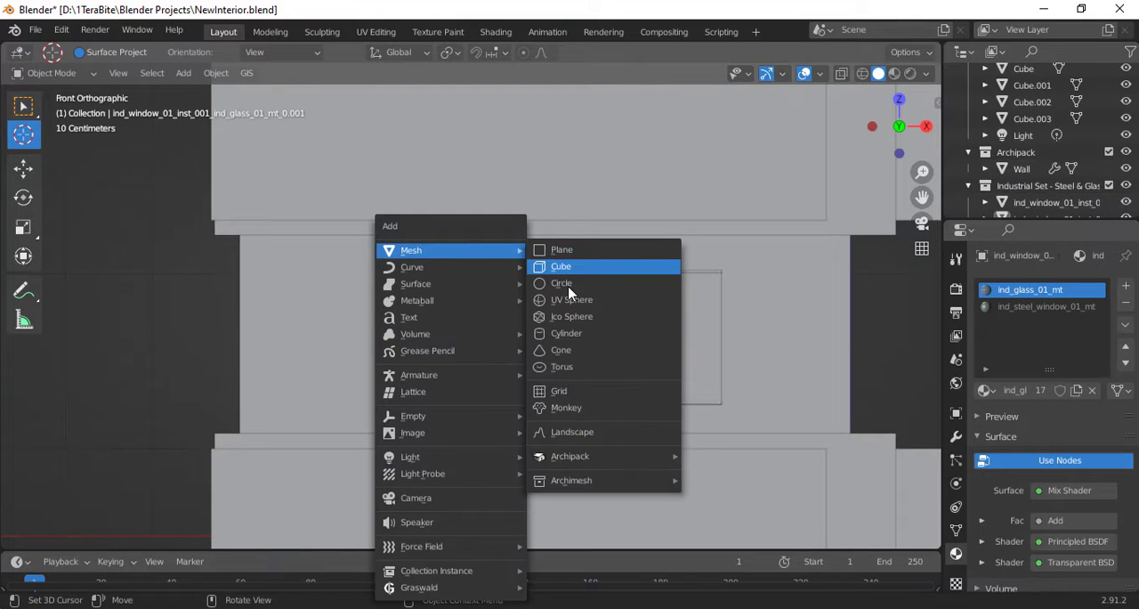
click(564, 268)
- Scale the cube down to the window's width and stretch it by 1.84 along Z
key(s)
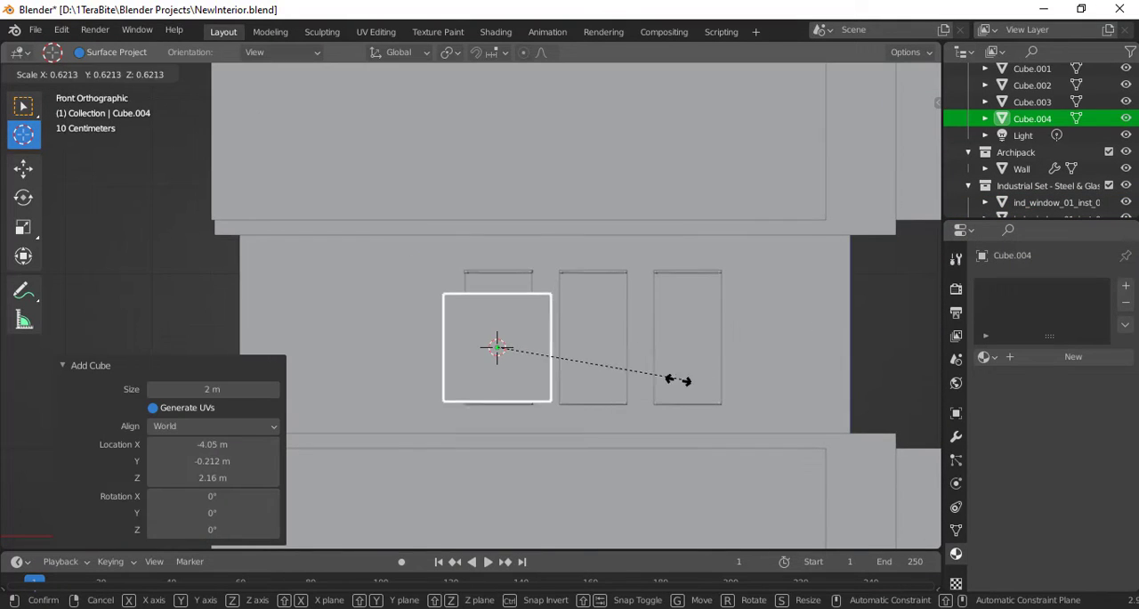
click(612, 370)
key(s)
key(z)
click(710, 372)
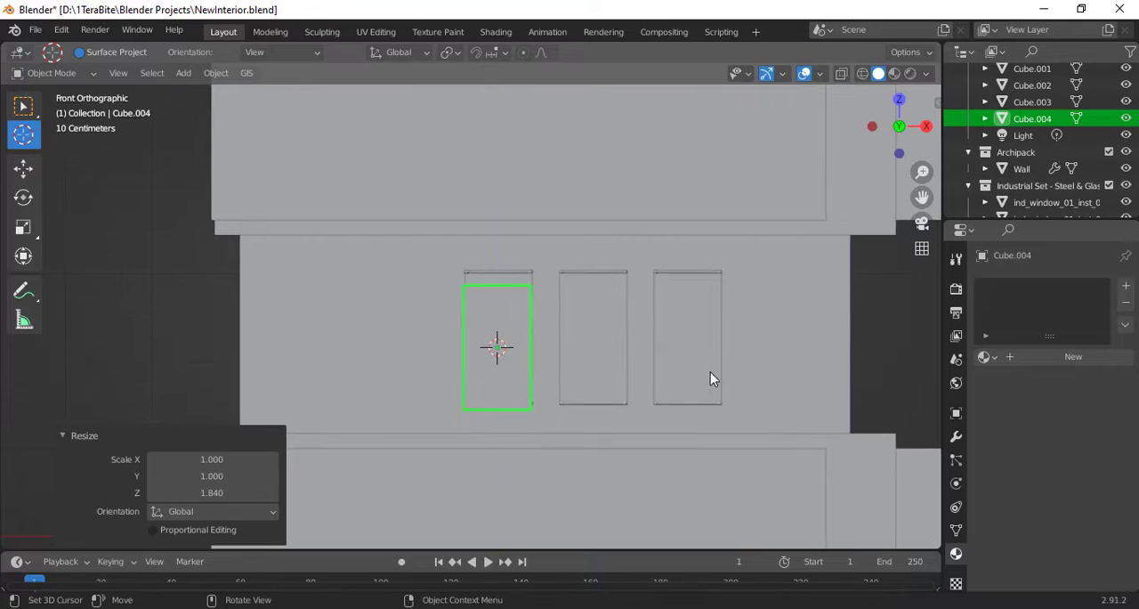
- Raise the cube about 0.14 m along Z and stretch it by 1.065 along Z to match the window's height
key(g)
key(z)
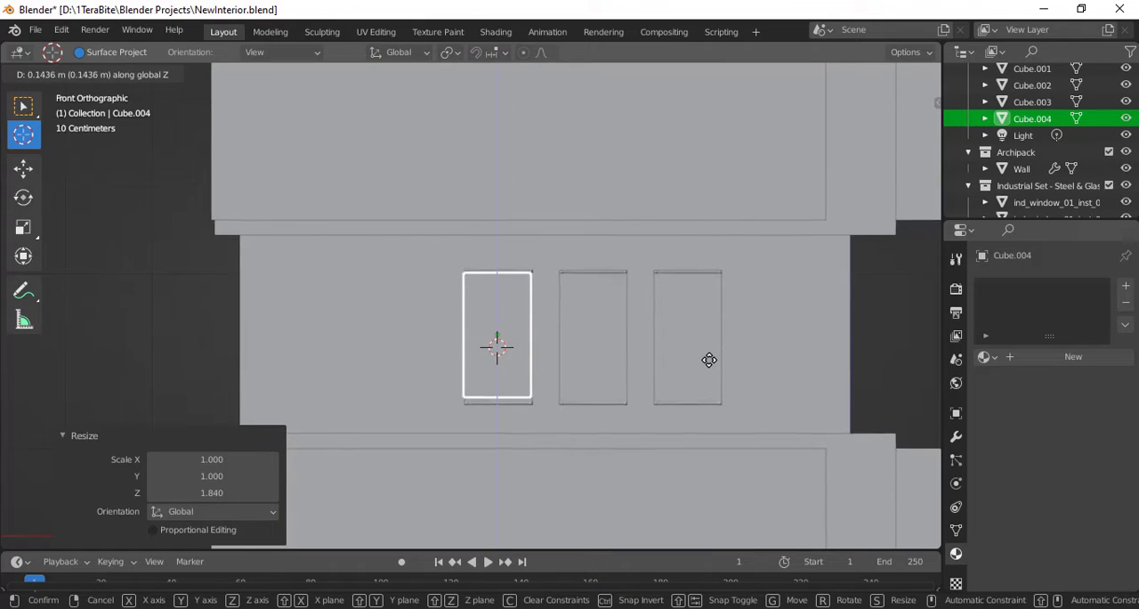
click(710, 361)
key(s)
key(z)
click(723, 367)
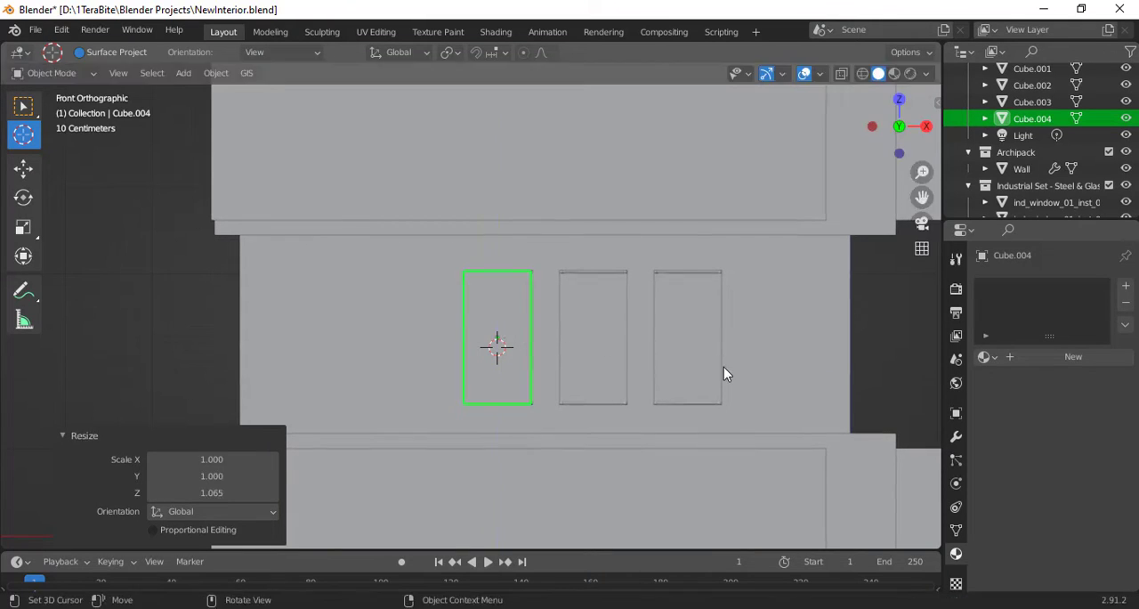
- Nudge the cube about 0.01 m along X, fine-tune its Z scale and move it 0.339 m along Y through the wall
key(g)
key(x)
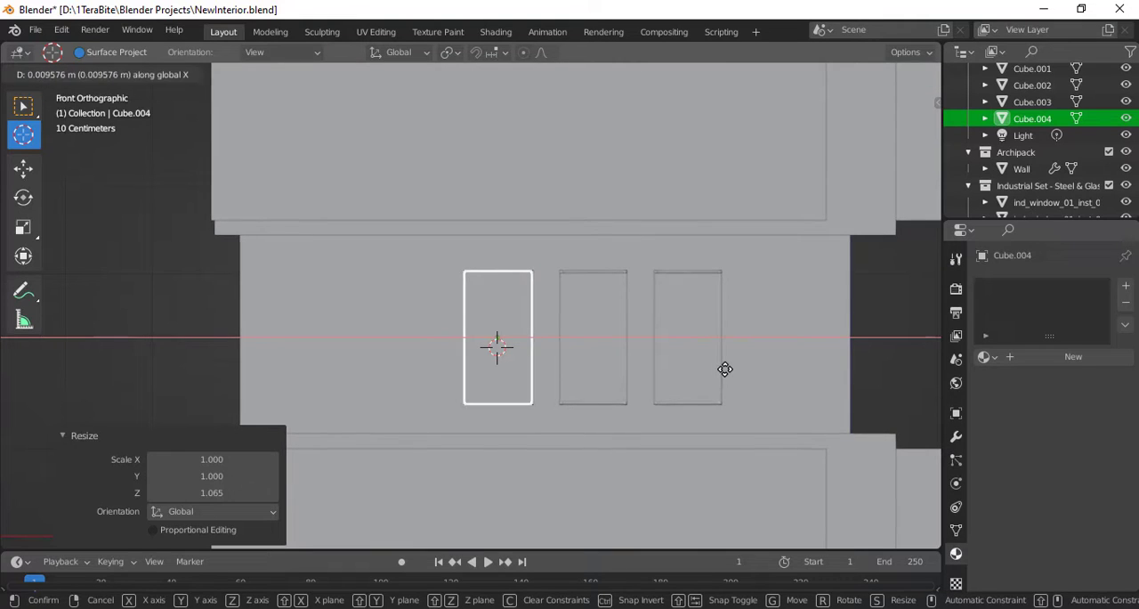
click(725, 369)
key(s)
key(z)
click(721, 376)
scroll(719, 383, up, 4)
key(g)
key(y)
click(924, 128)
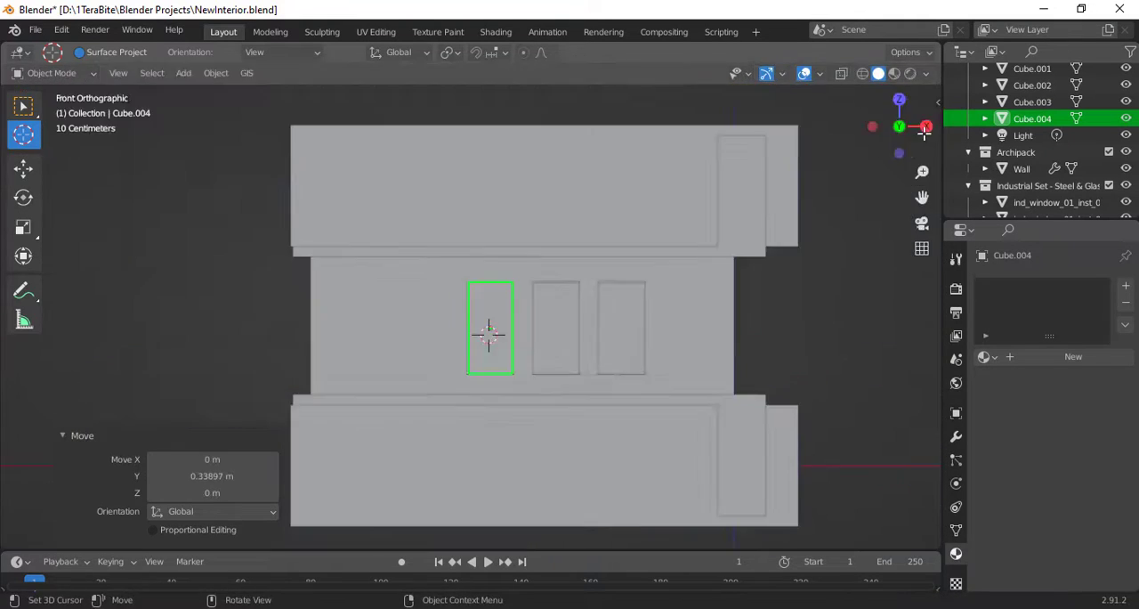
- Duplicate the cube along X over the other windows and join the cubes into one cutter object
key(shift+d)
key(x)
click(756, 326)
click(23, 106)
key(ctrl+j)
- Cut the joined cubes out of the wall with the Bool Tool's Auto Boolean Difference
key(KP_0)
shift+click(570, 293)
key(n)
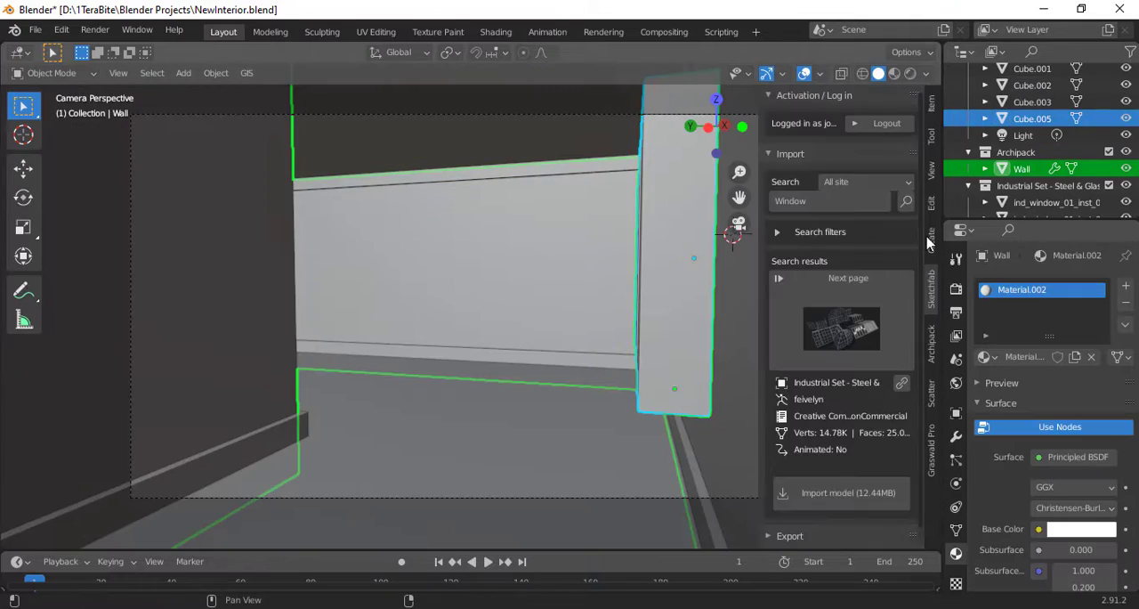
click(932, 209)
click(845, 98)
click(841, 130)
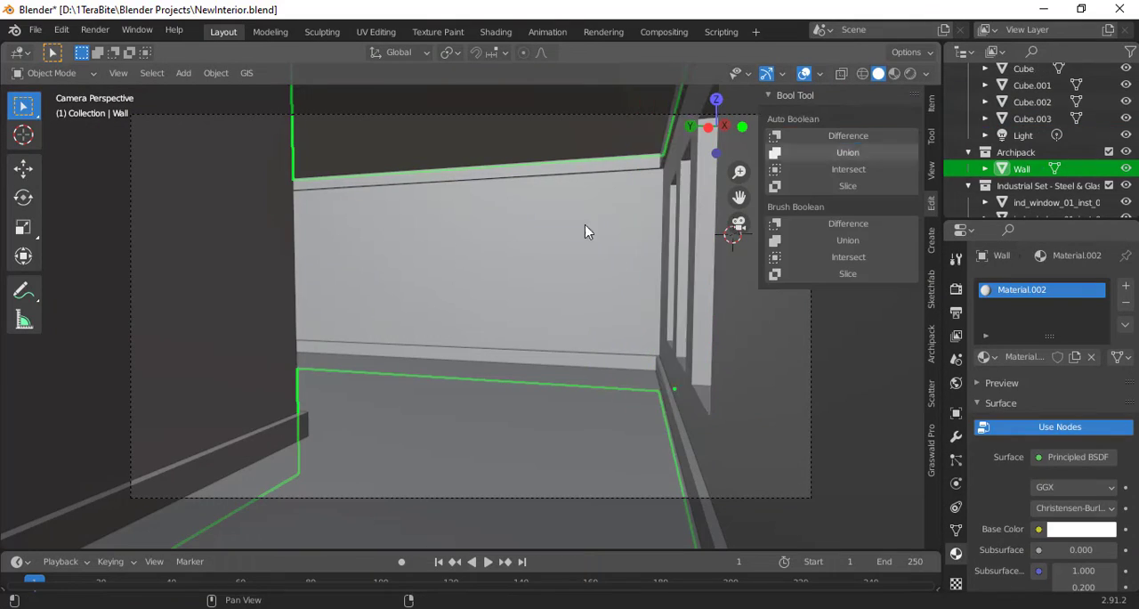
- Seat the three windows in their wall openings by moving them along Y
key(KP_0)
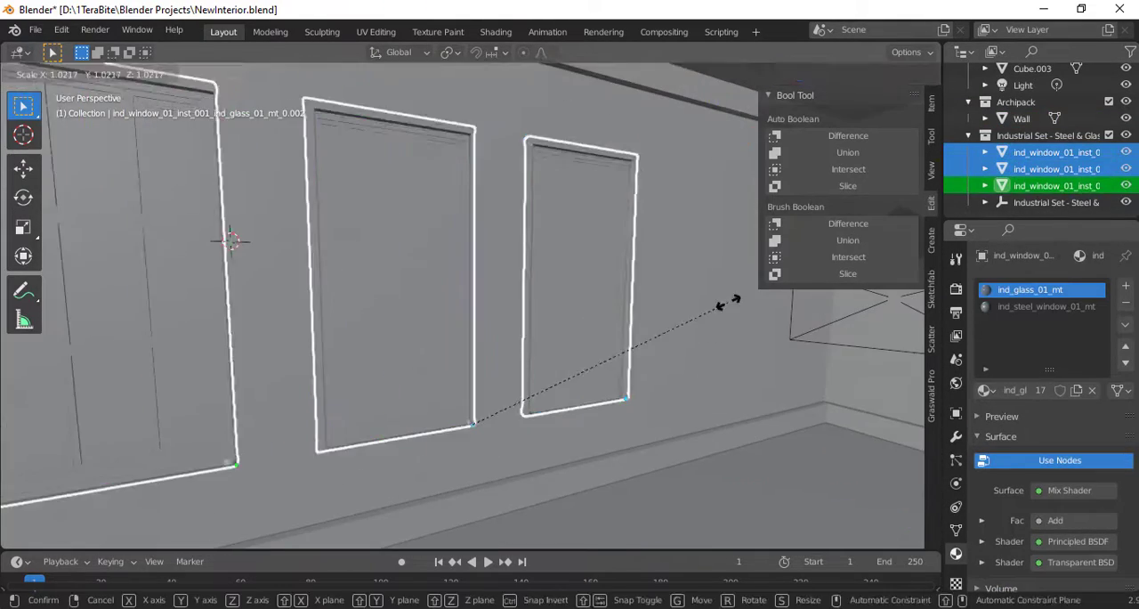
middle_drag(733, 300, 561, 308)
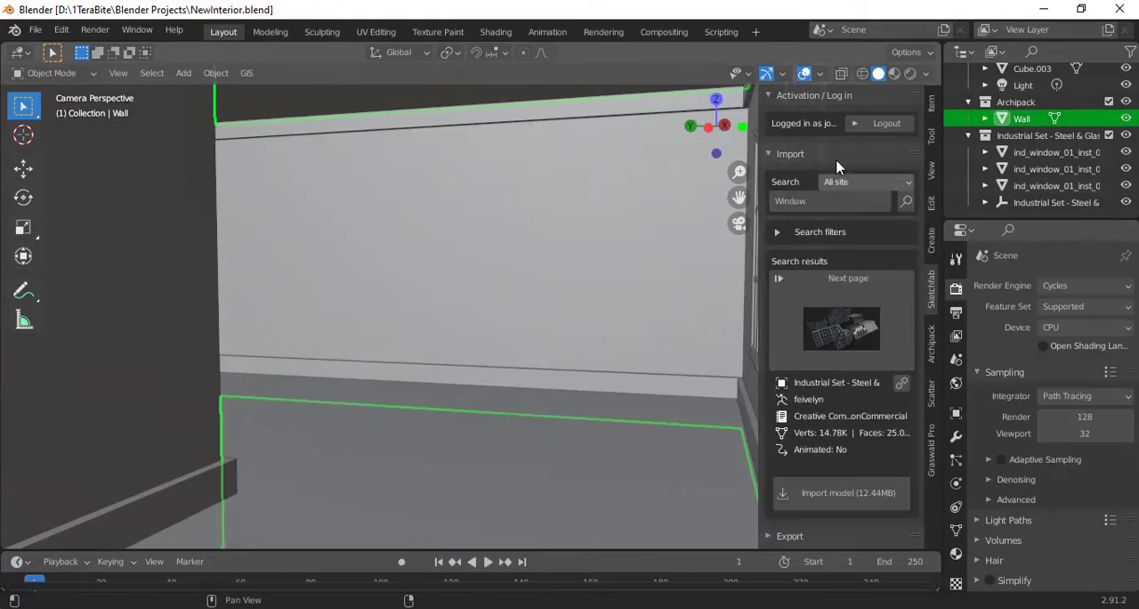
- Import the Four Modern Bookshelves model from a "Modern Furniture" search, rotate it 90° about Z and mount it on the far wall
right_click(406, 284)
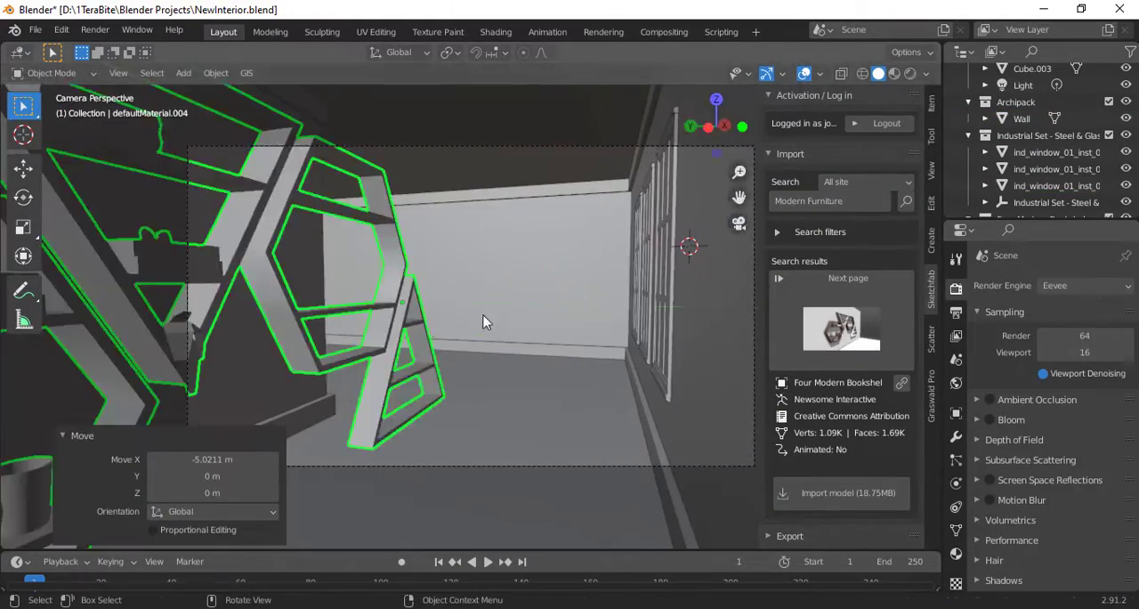
key(ctrl+s)
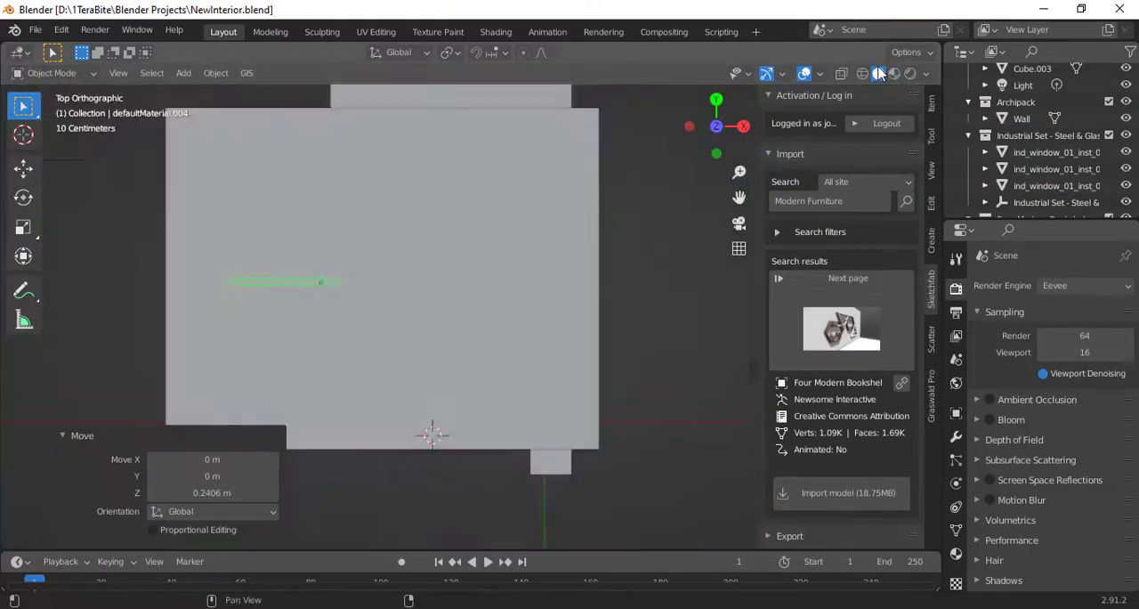
click(226, 474)
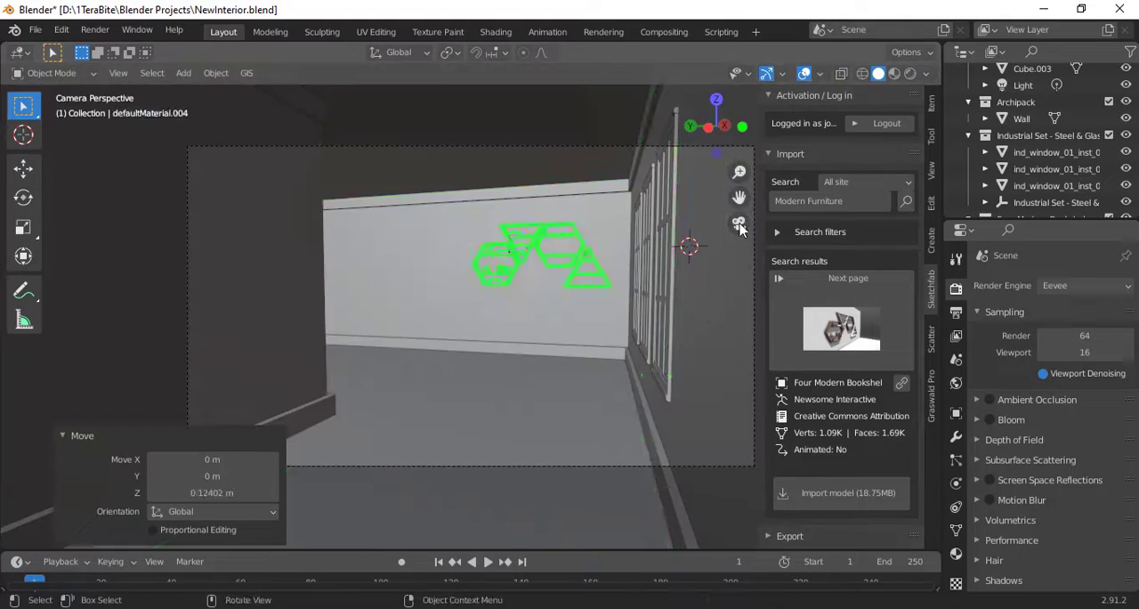
click(393, 276)
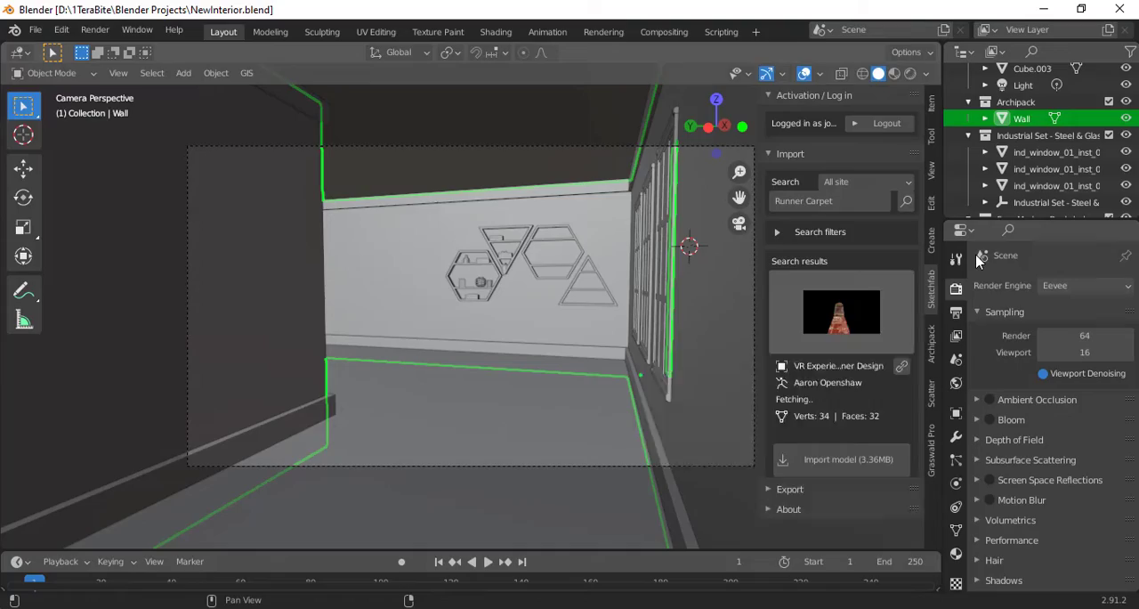
- Search Sketchfab for "Carpet", import the white and blue patterned carpet and lay it on the wood floor
text(Carpet)
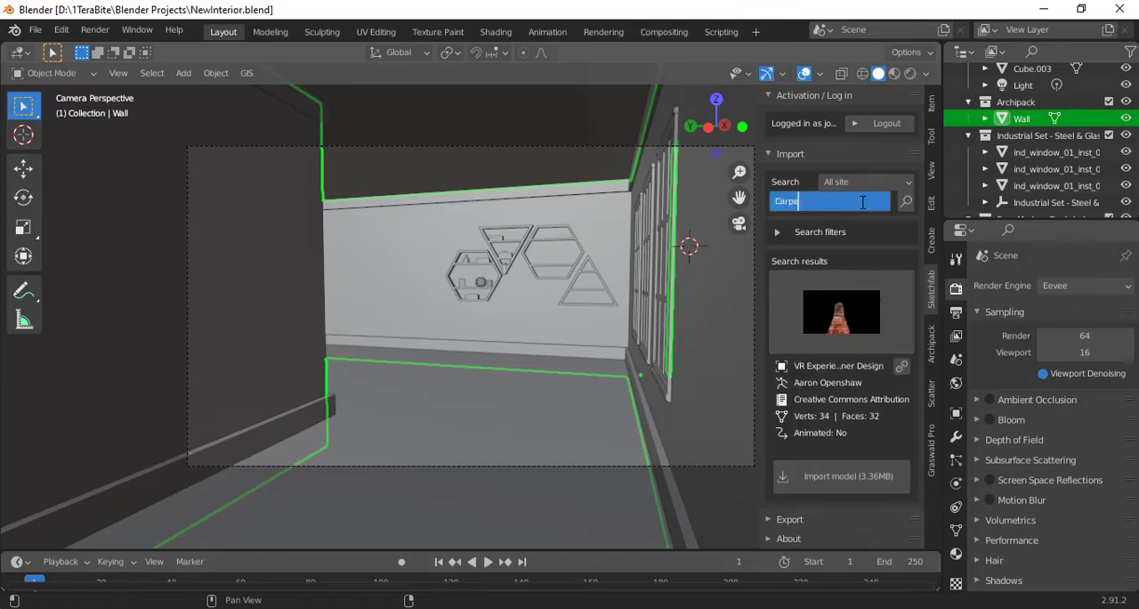
key(Return)
click(841, 330)
click(592, 381)
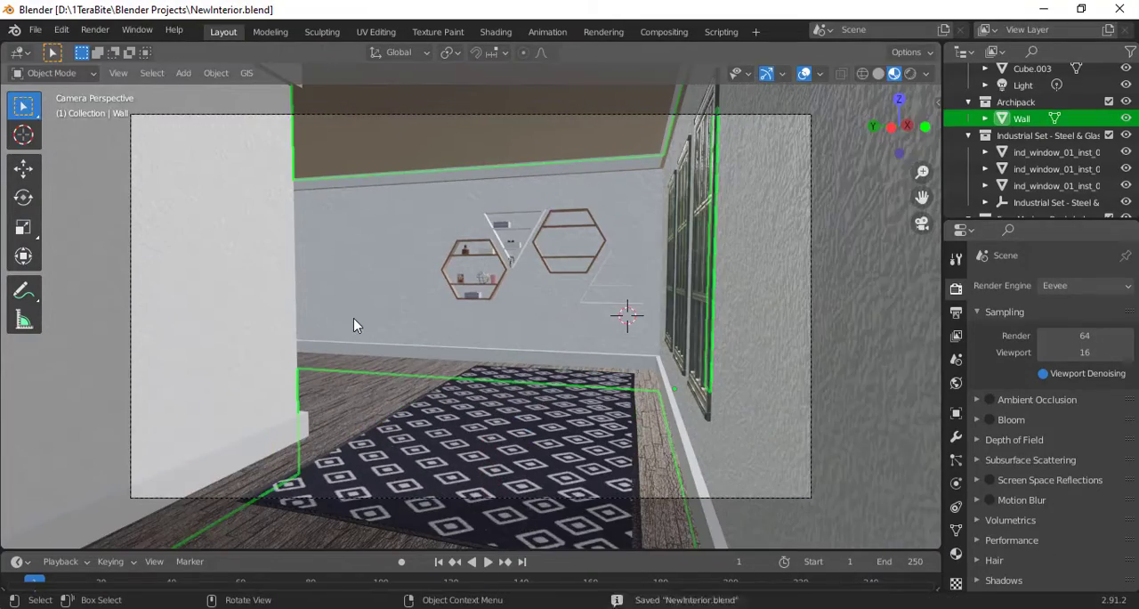
- Import the modern side lamp model from the lamp search results and move it along Y into place by the far wall
click(868, 329)
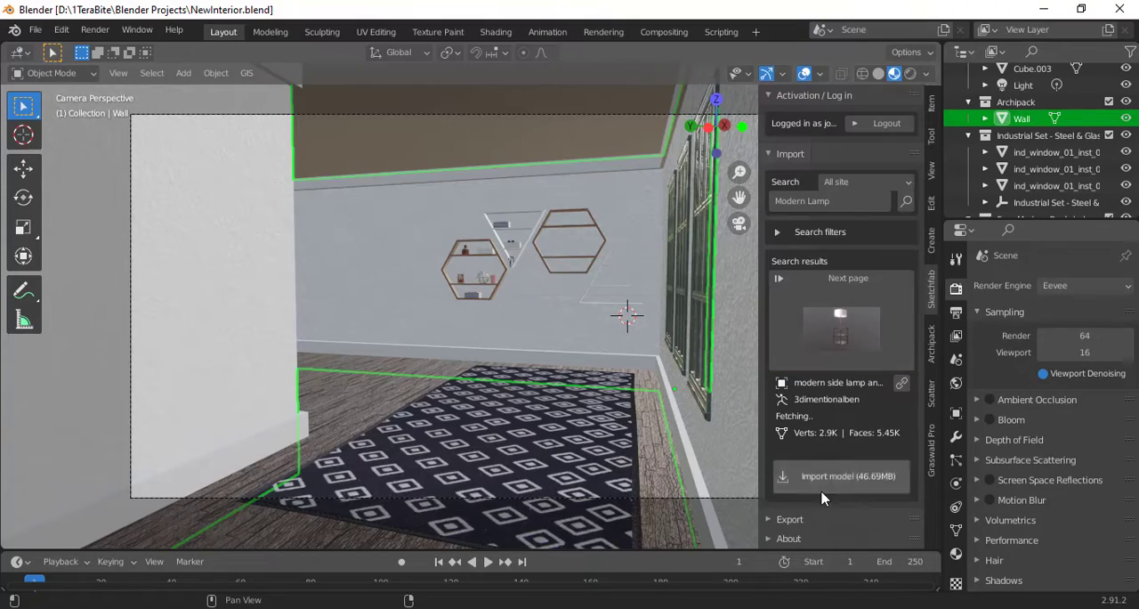
click(835, 499)
key(g)
key(y)
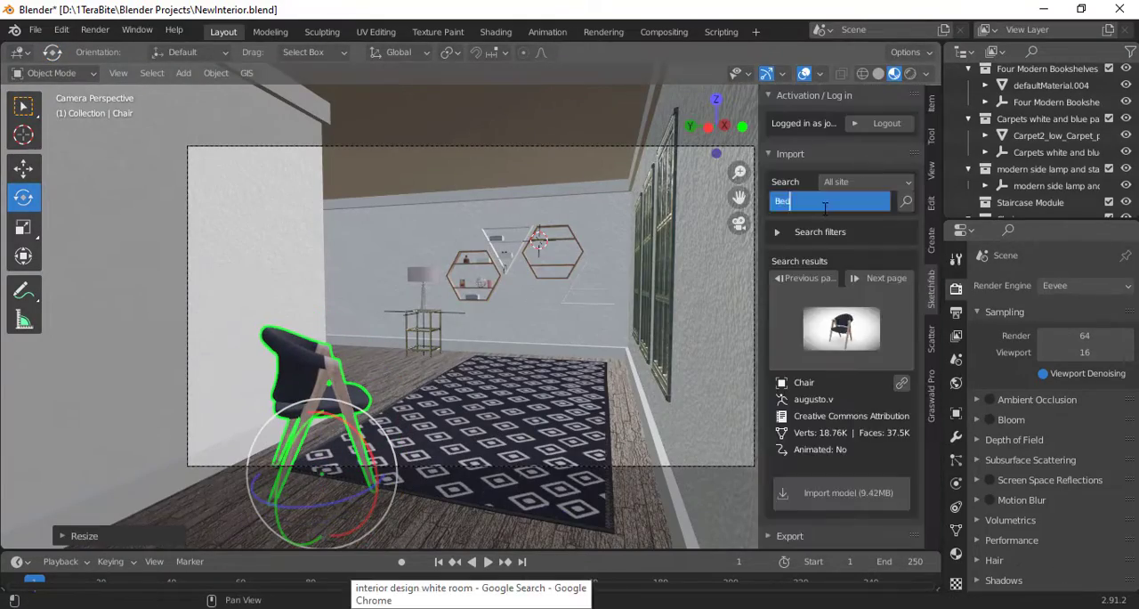
- Import the Poliform_Bed model from a "Modern Bed" Sketchfab search and place it beside the carpet, near the lamp
click(883, 335)
click(356, 124)
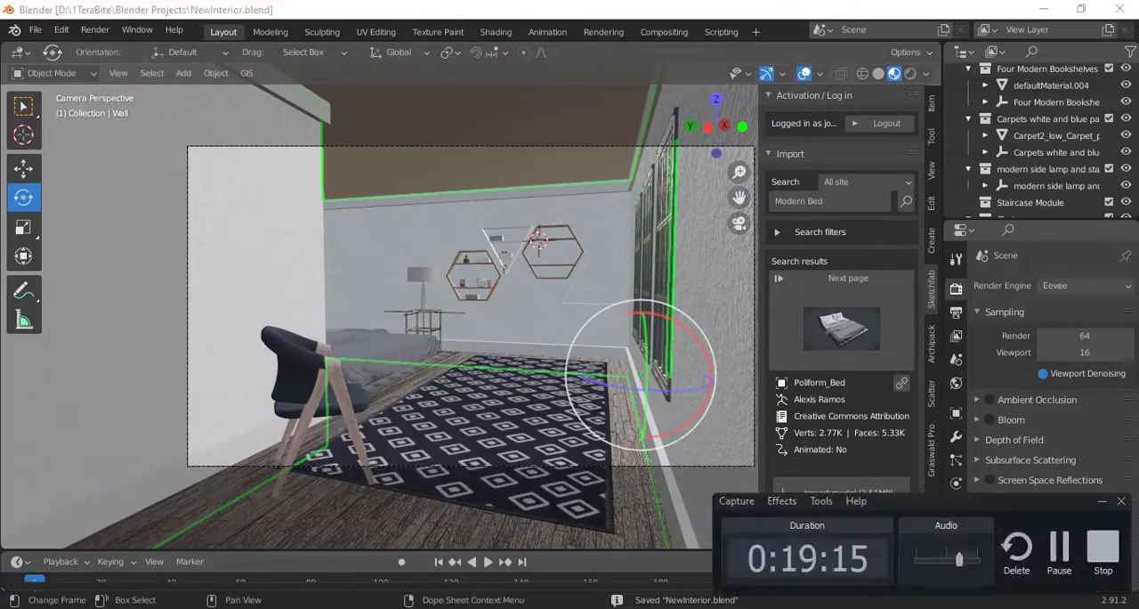
key(n)
- Add a cube, scale it up until it encloses the whole building, and move it into position around the room
key(shift+a)
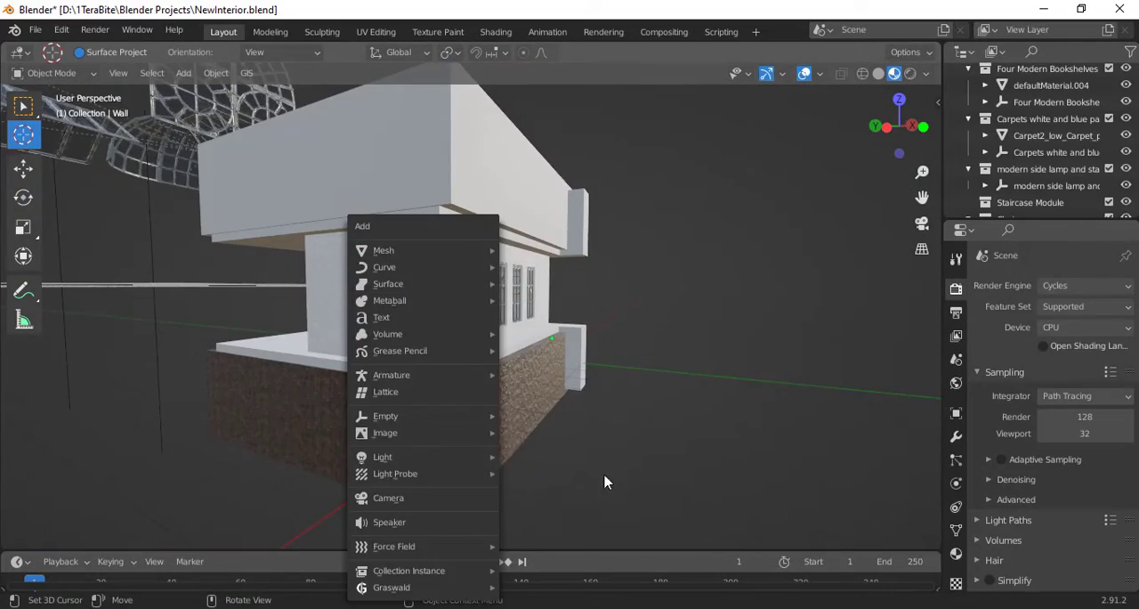
click(594, 349)
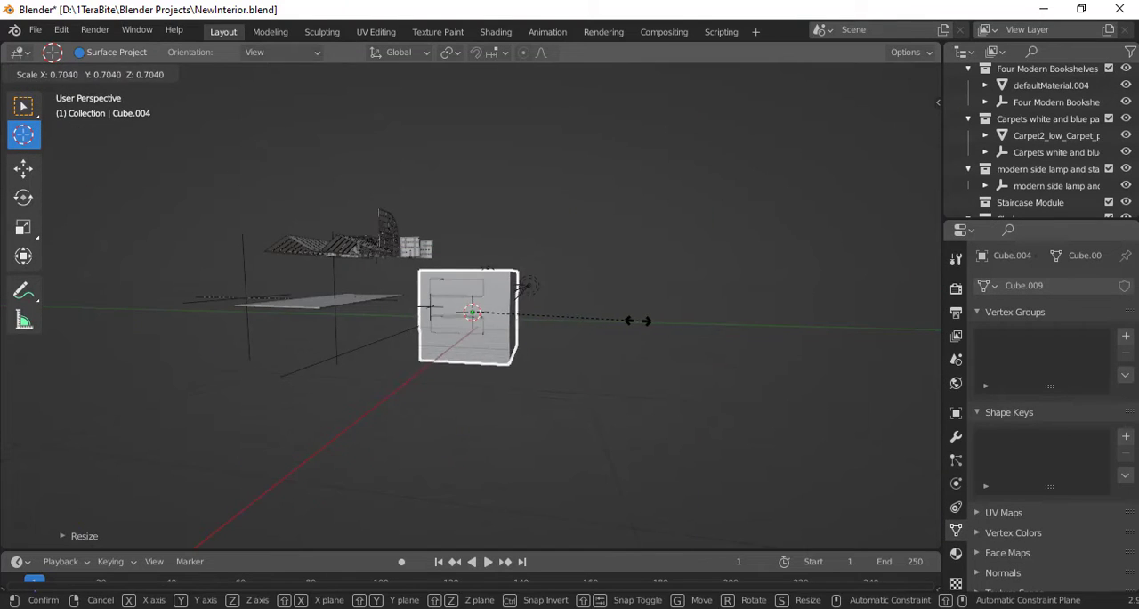
click(639, 320)
middle_drag(656, 400, 572, 127)
key(g)
click(626, 309)
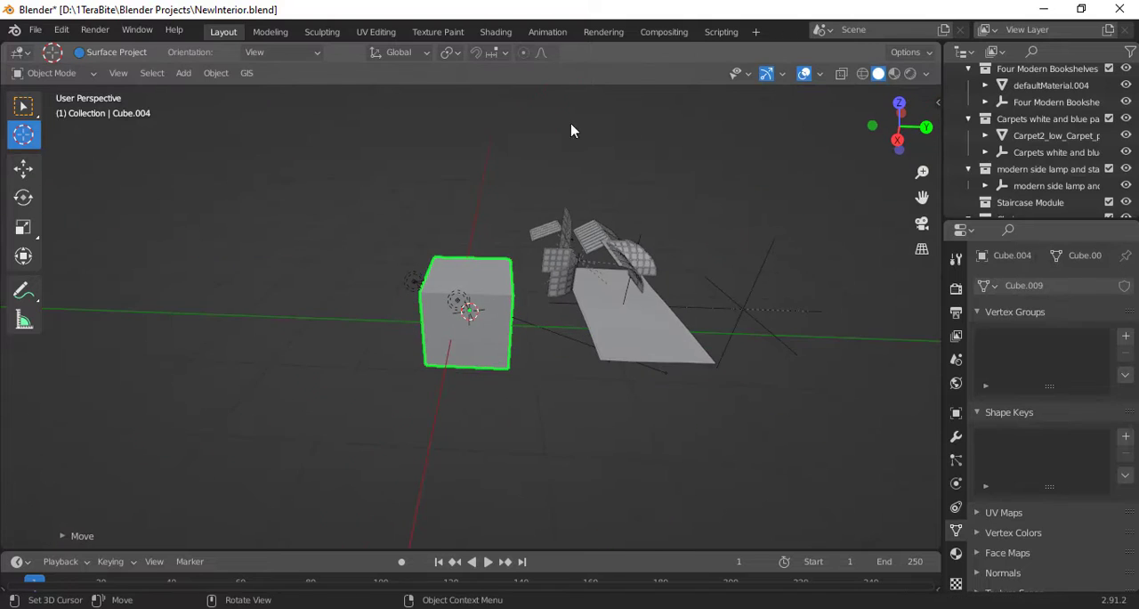
- Replace the Principled BSDF in the enclosing cube's material with a Principled Volume connected to the Material Output's Volume input
click(496, 31)
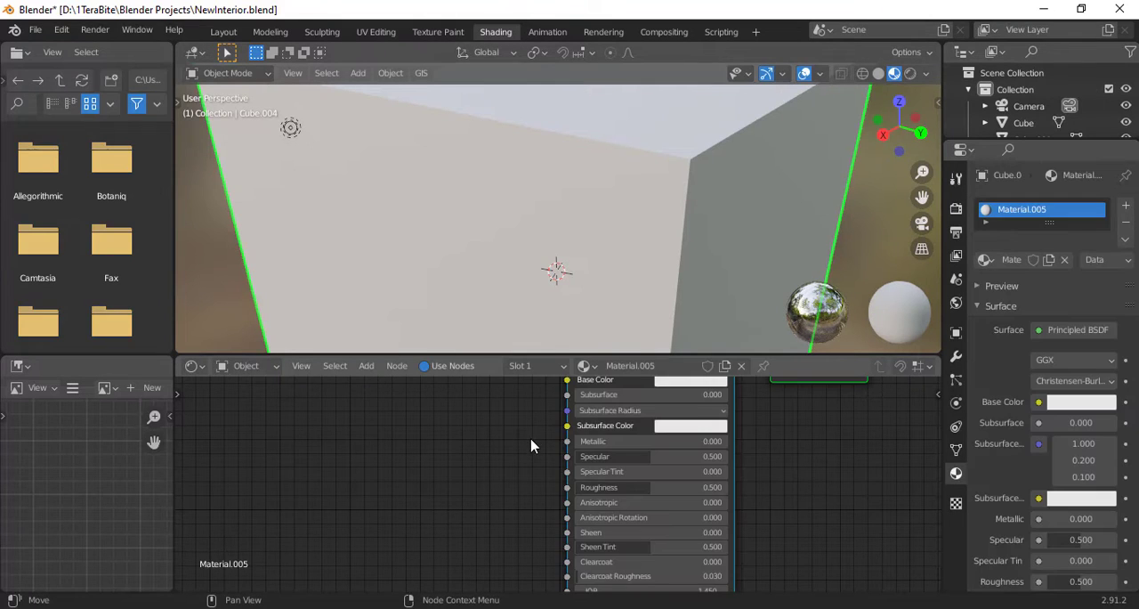
scroll(534, 442, down, 6)
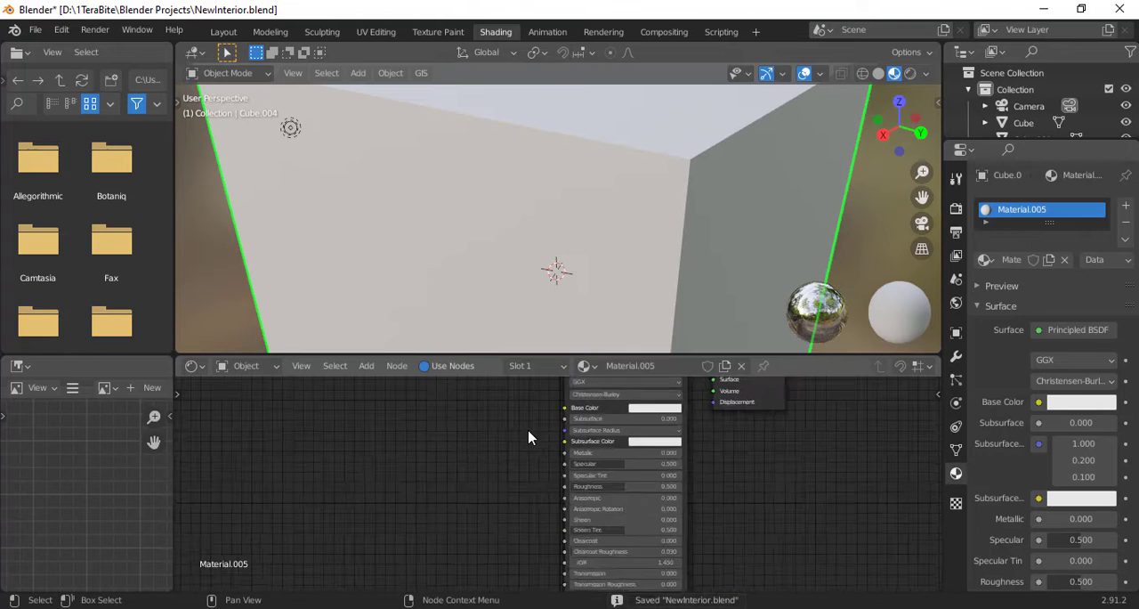
key(x)
key(shift+a)
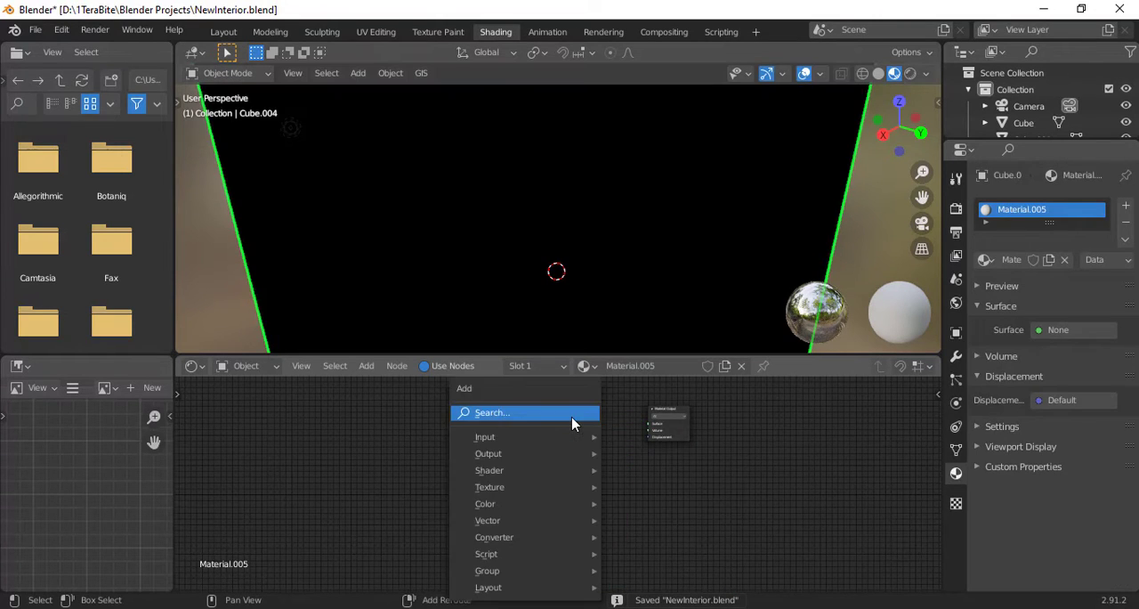
click(572, 416)
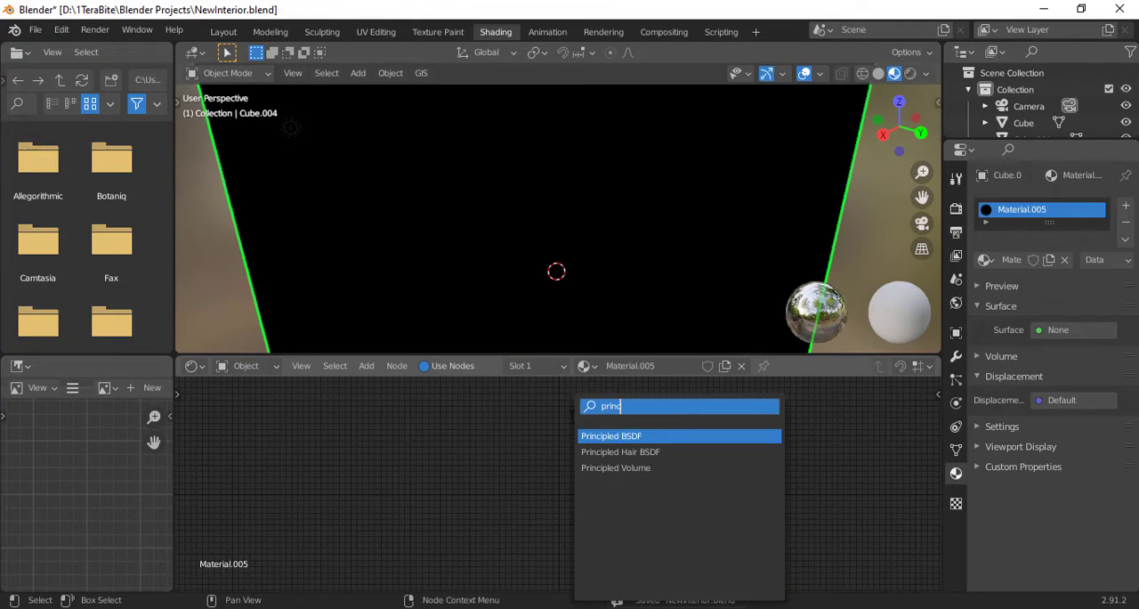
click(630, 468)
click(621, 433)
scroll(569, 437, up, 4)
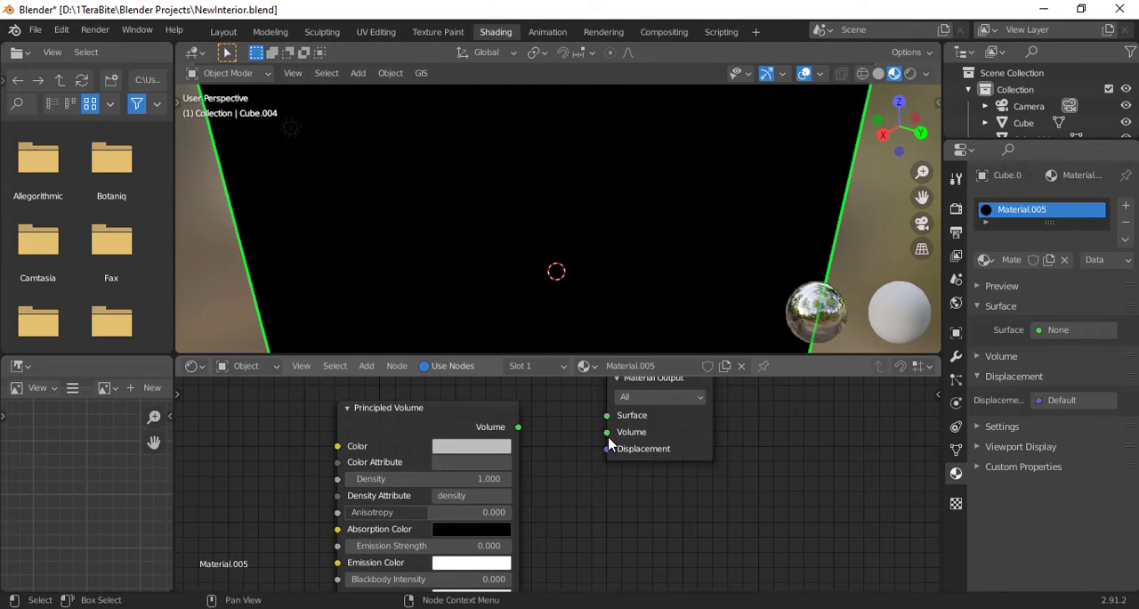
drag(608, 442, 608, 441)
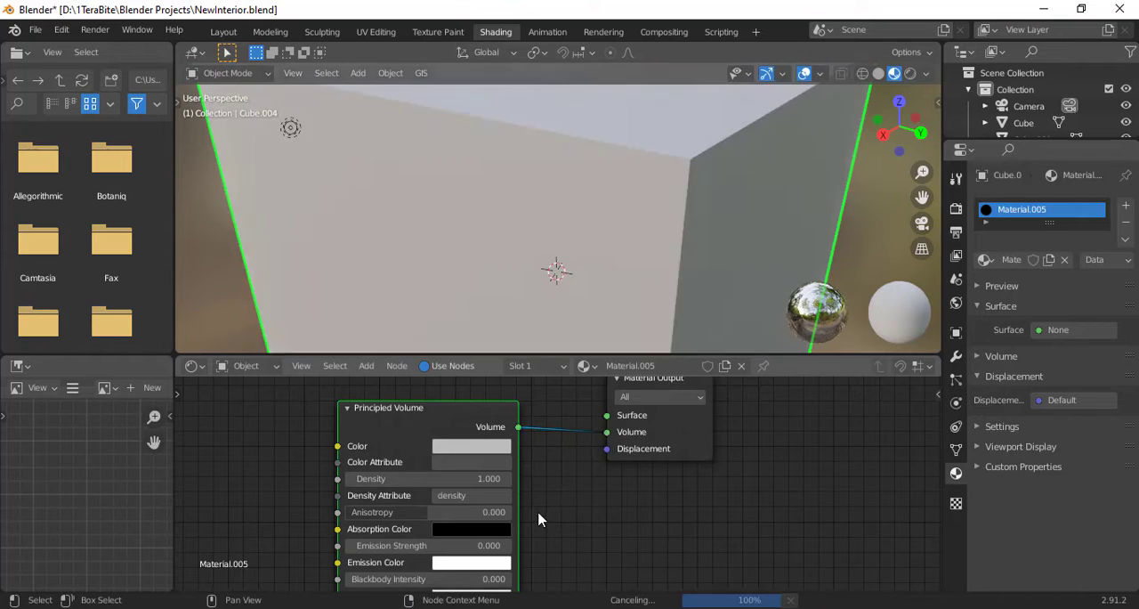
- Set the Principled Volume's density to 0.02
scroll(492, 482, down, 2)
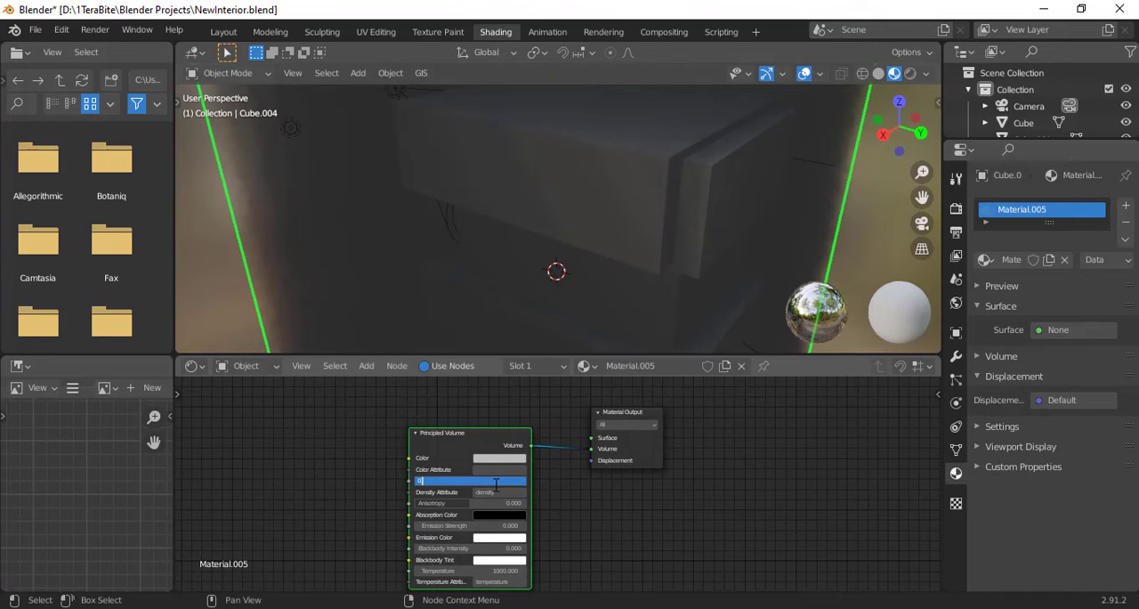
click(496, 482)
text(0)
key(Return)
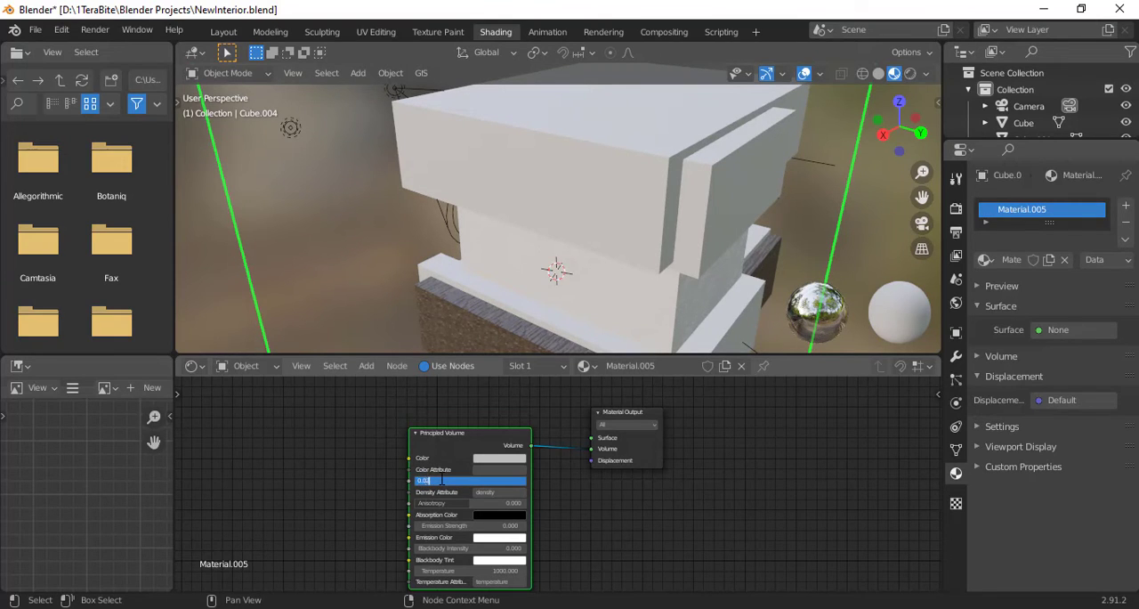
- Preview the furnished room and its volumetric fog through the camera in rendered shading
click(921, 225)
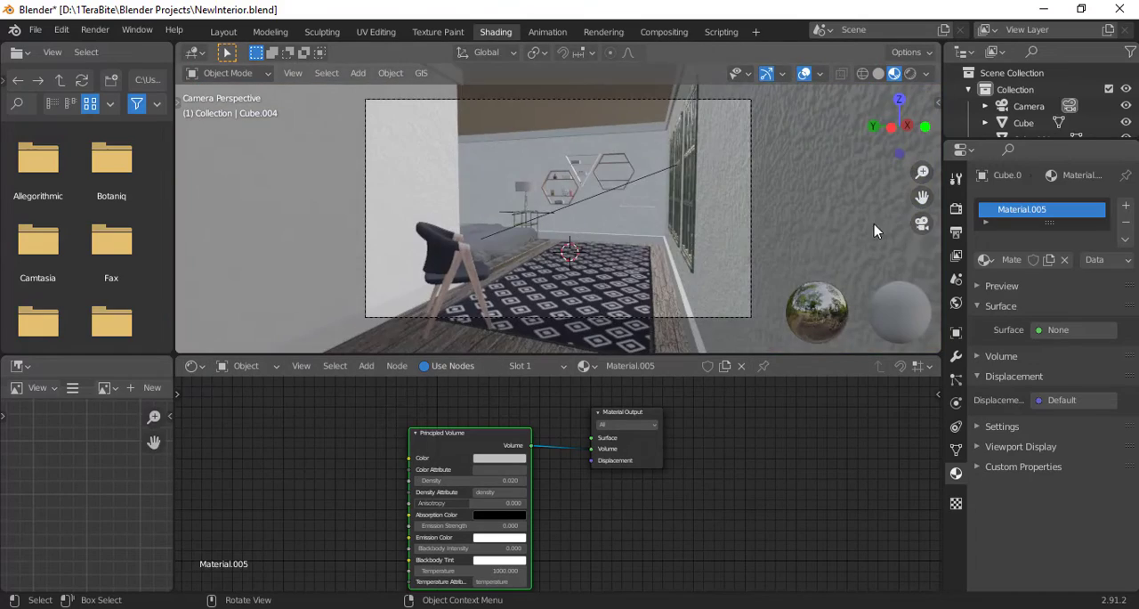
scroll(743, 231, up, 1)
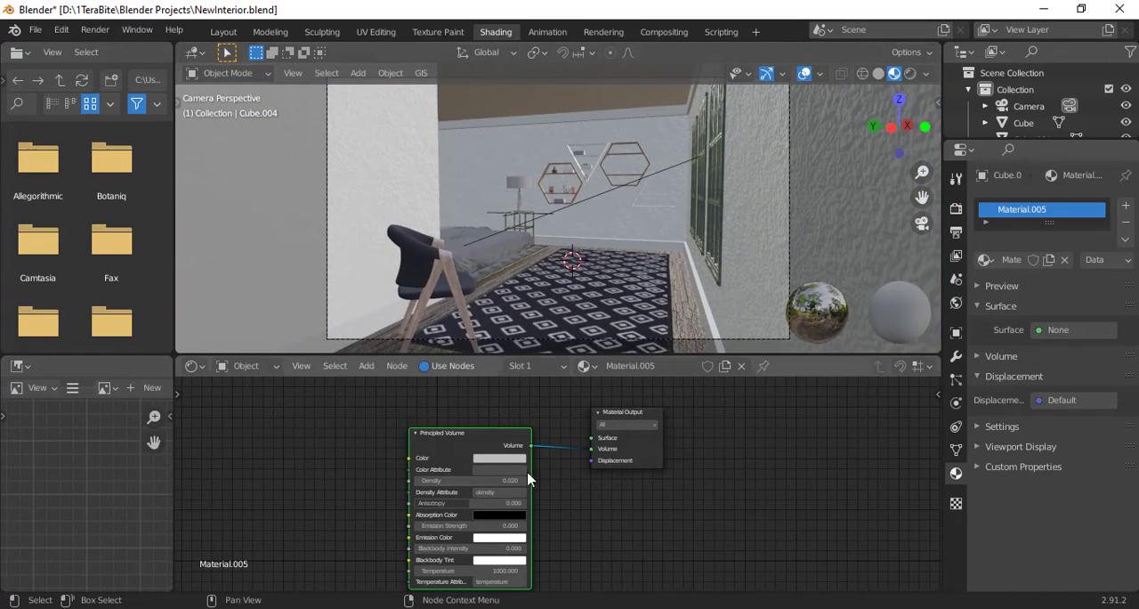
click(913, 75)
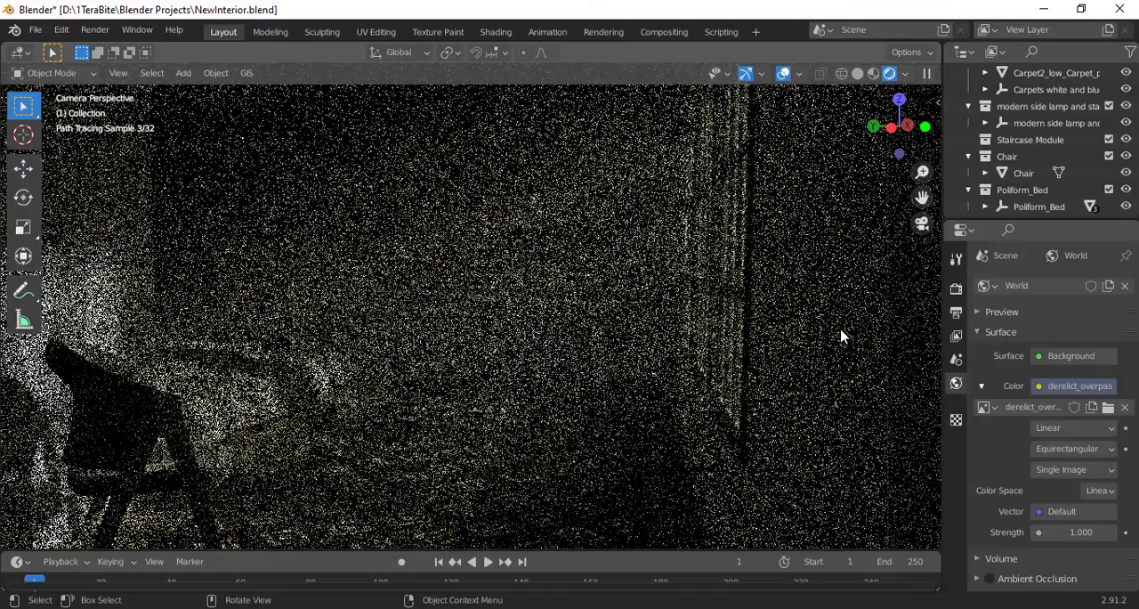